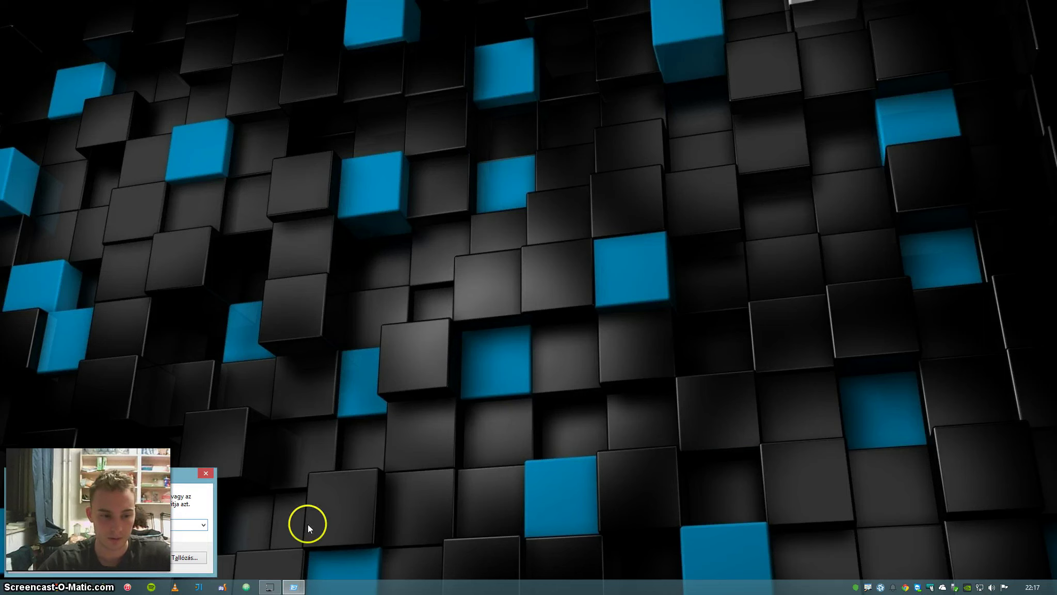
Dismiss the Run dialog and search the Start screen for cmd.
{"action": "left_click_drag", "start_coordinate": [120, 474], "coordinate": [354, 283]}
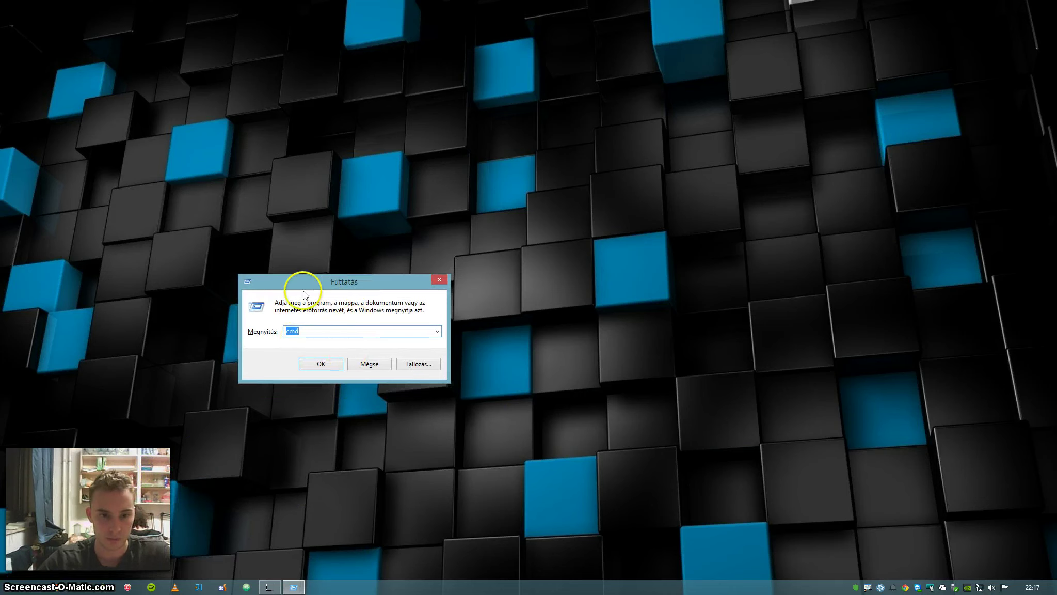
{"action": "left_click", "coordinate": [369, 363]}
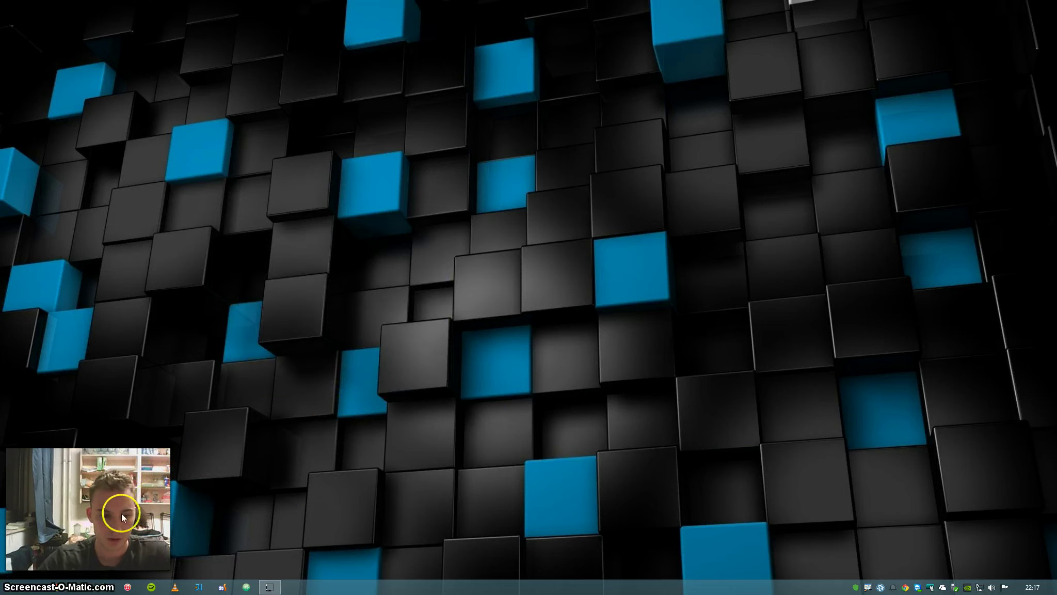
{"action": "left_click", "coordinate": [16, 586]}
{"action": "type", "text": "futta"}
{"action": "key", "text": "BackSpace"}
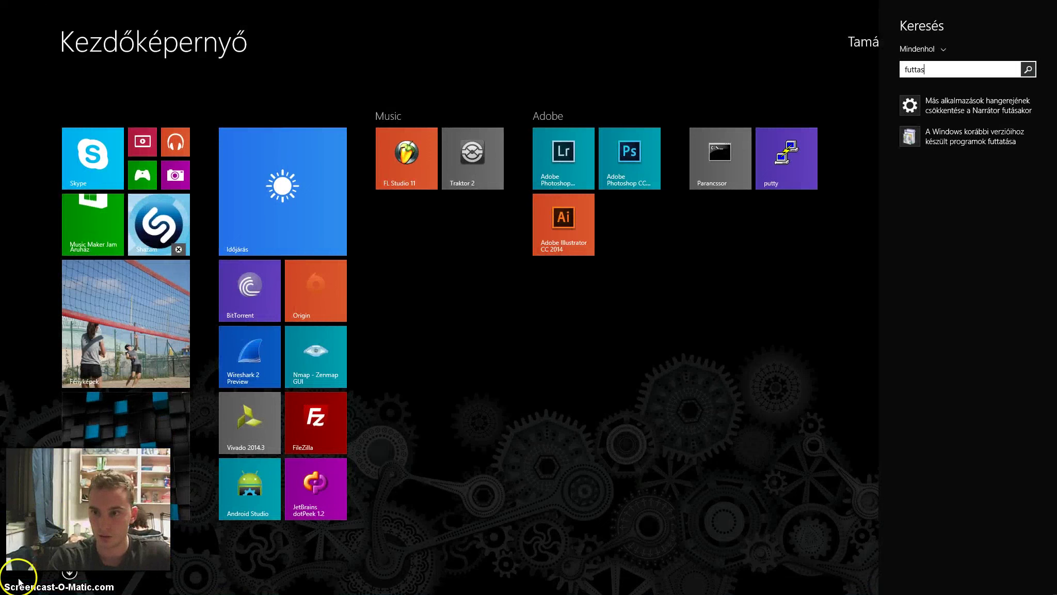
{"action": "type", "text": "cmd"}
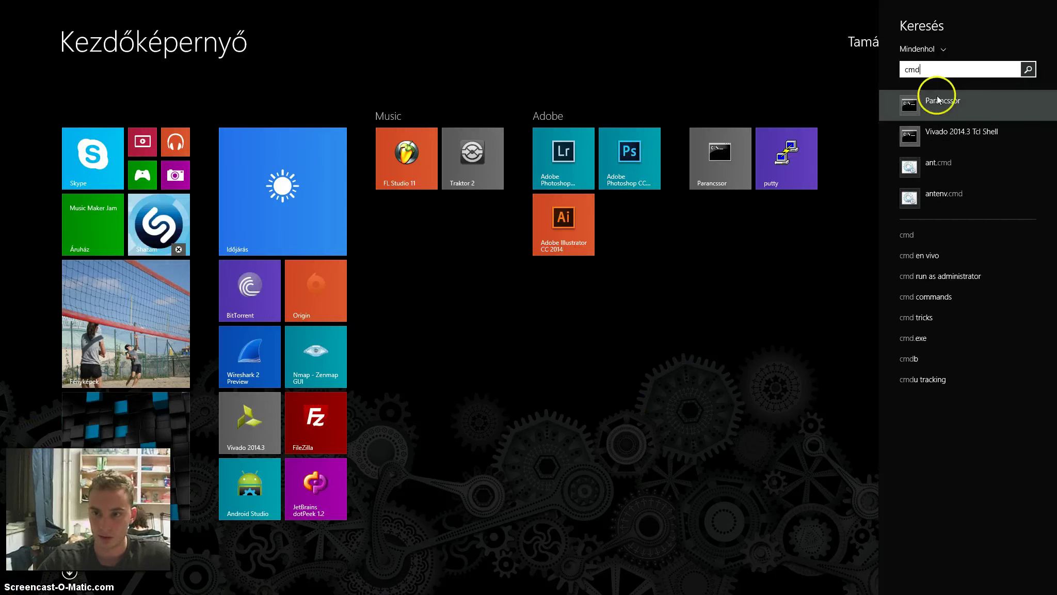
{"action": "key", "text": "Return"}
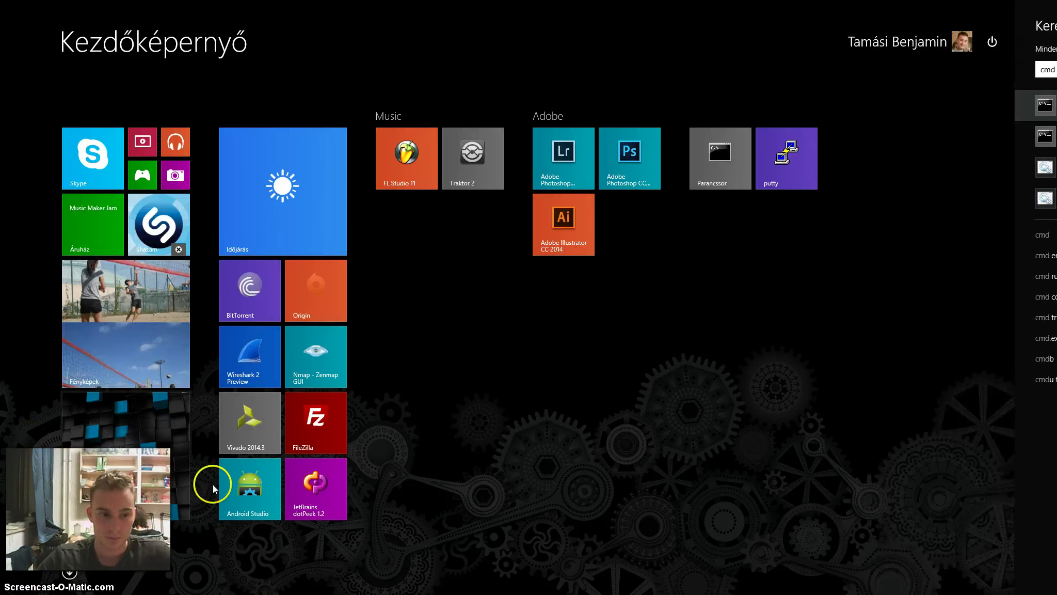
Launch cmd from the Run dialog and move the console window clear of the desktop edge.
{"action": "key", "text": "super+r"}
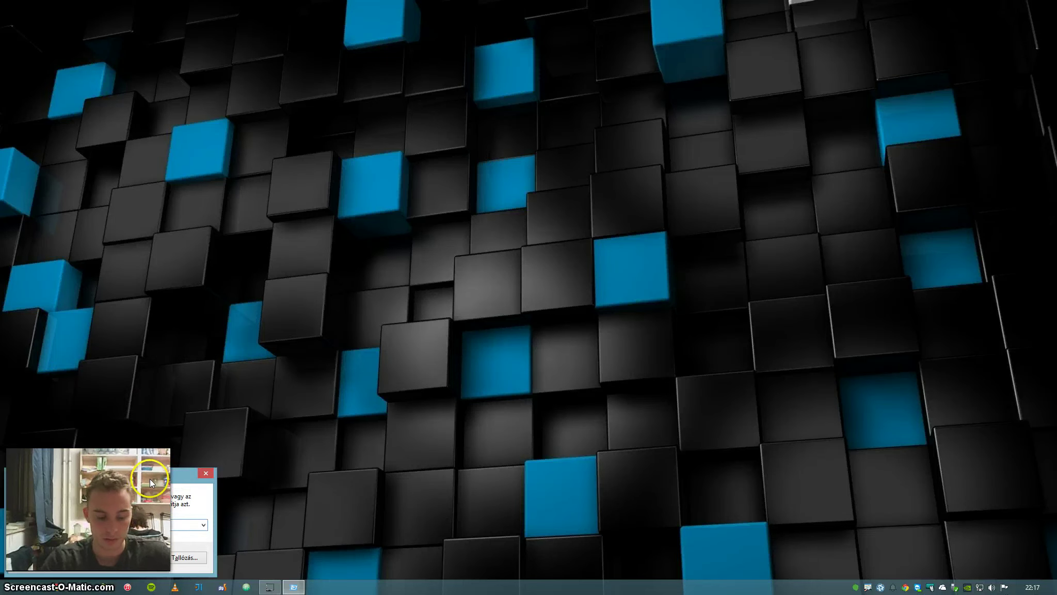
{"action": "left_click_drag", "start_coordinate": [149, 478], "coordinate": [309, 278]}
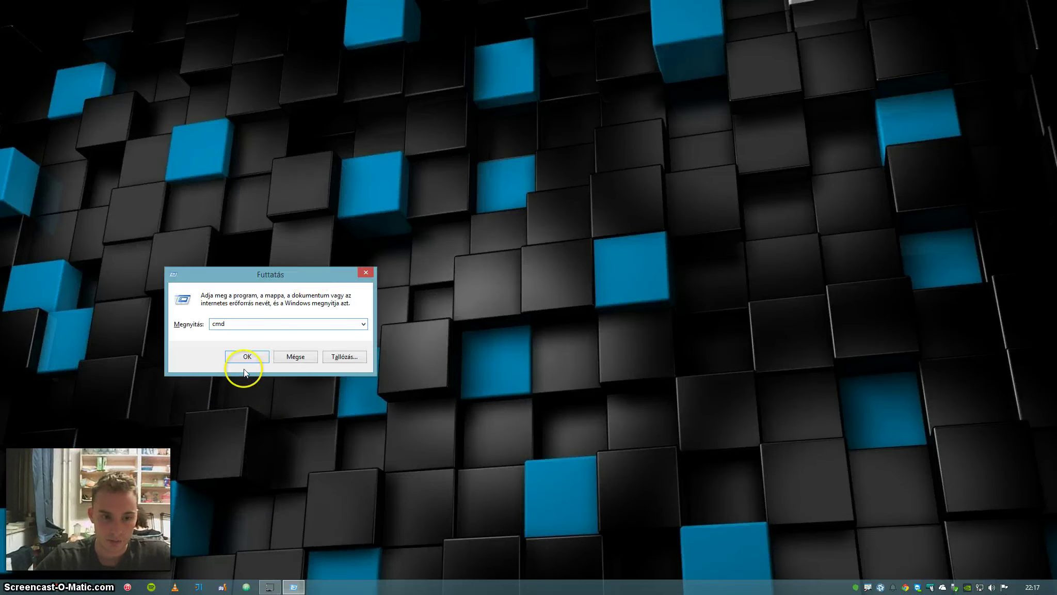
{"action": "left_click", "coordinate": [244, 365]}
{"action": "left_click_drag", "start_coordinate": [293, 114], "coordinate": [443, 102]}
Set the console window's raster font size to 6 x 8 in its properties.
{"action": "right_click", "coordinate": [413, 101]}
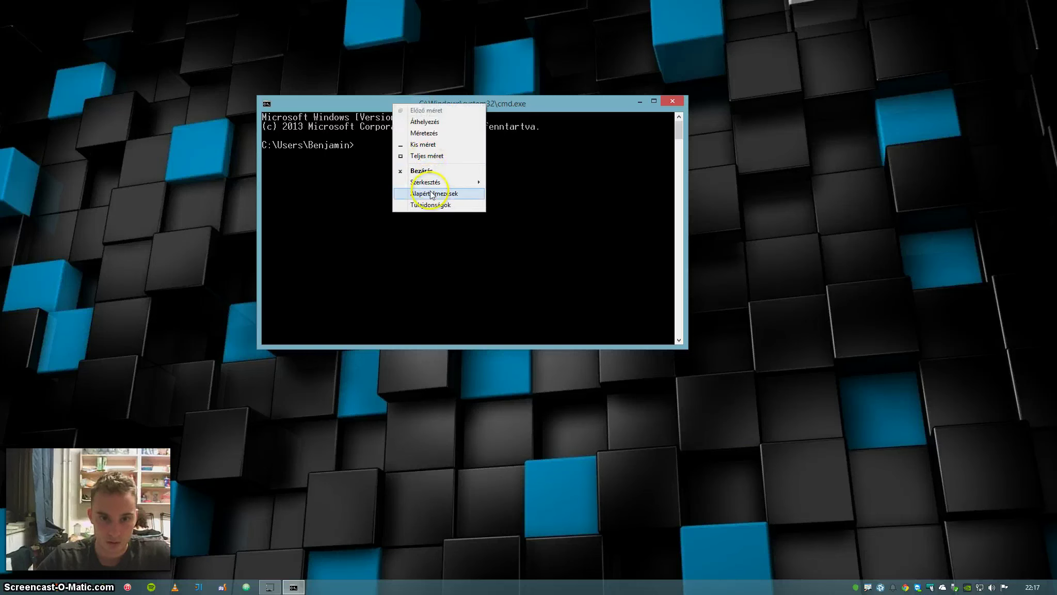
{"action": "left_click", "coordinate": [432, 208]}
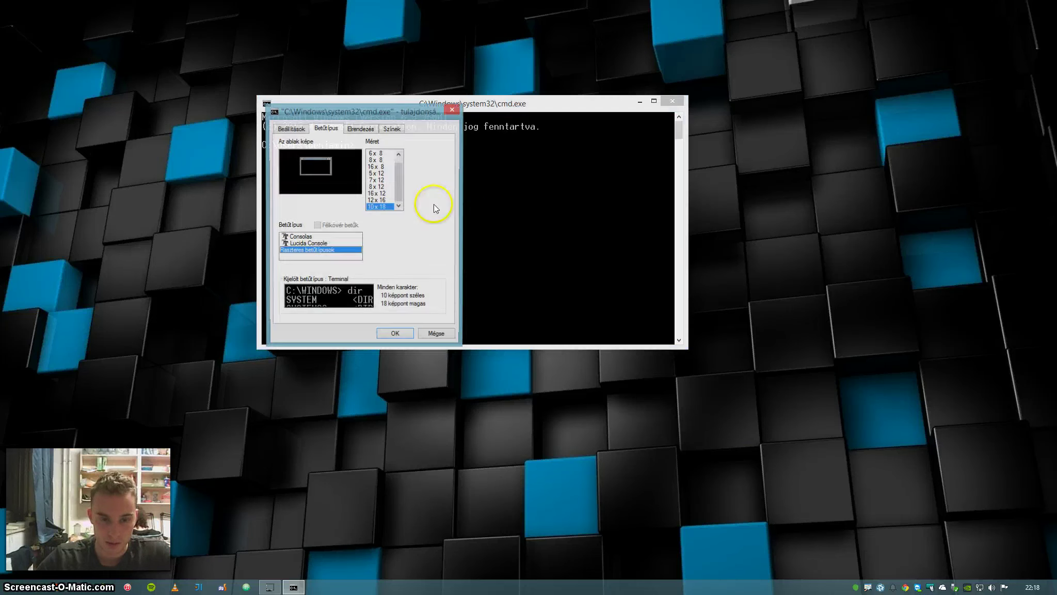
{"action": "left_click", "coordinate": [377, 153]}
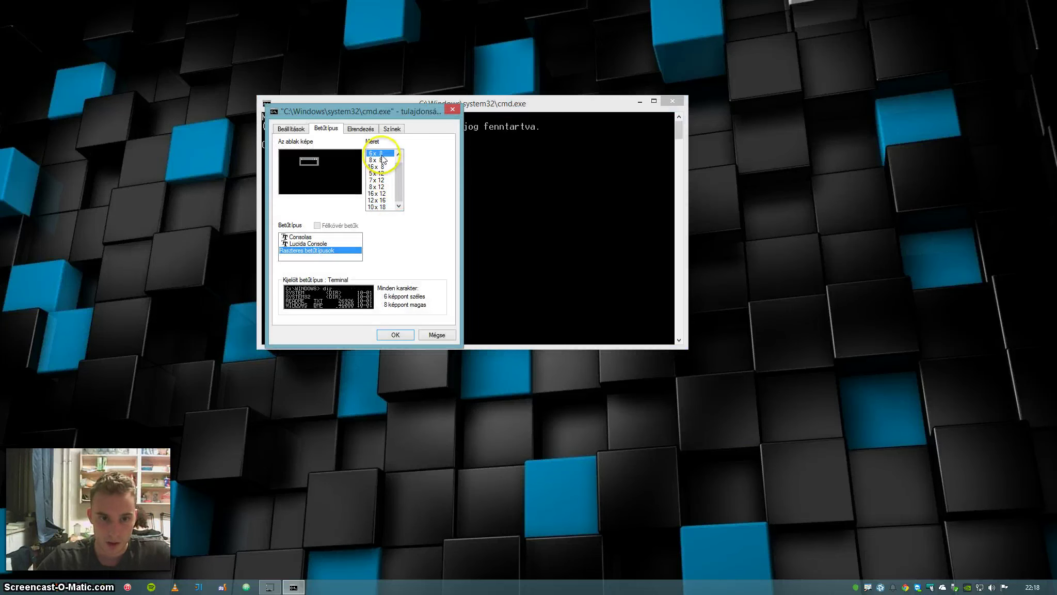
{"action": "left_click", "coordinate": [398, 334]}
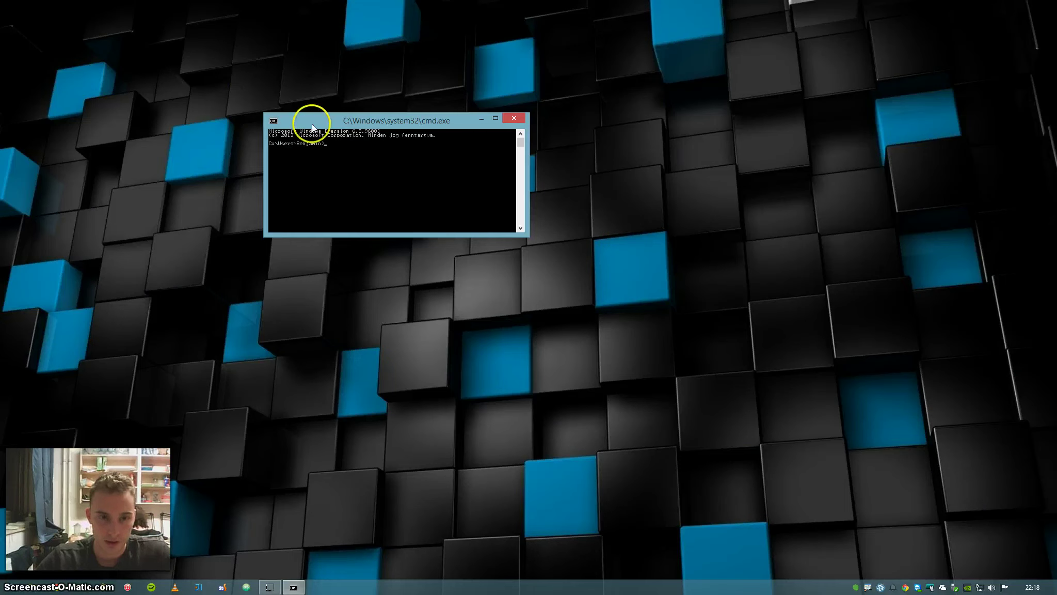
Set the console's raster font size to 10 x 18 and reposition the window on the desktop.
{"action": "right_click", "coordinate": [316, 118]}
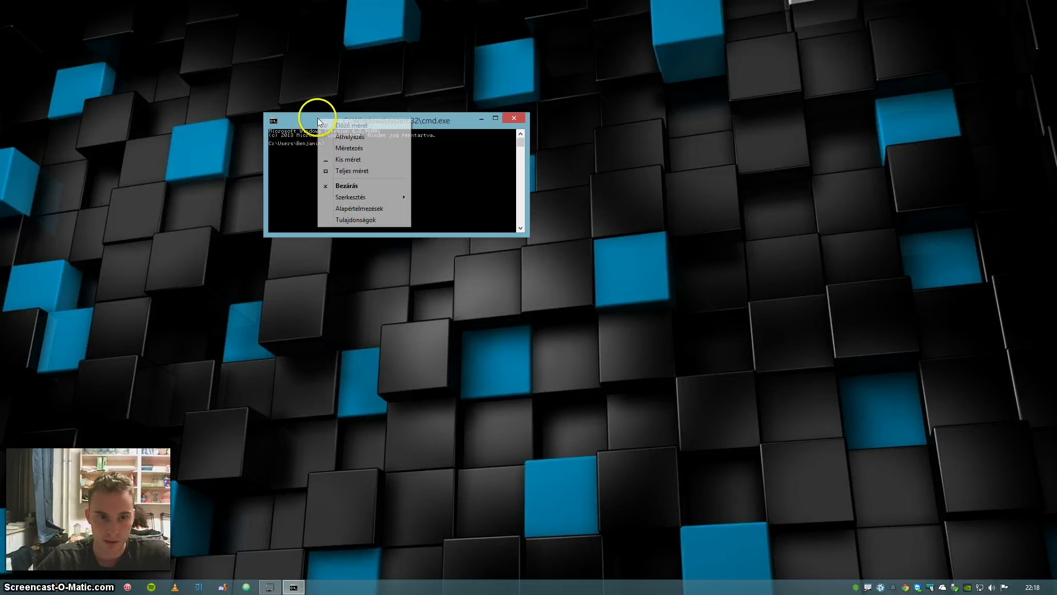
{"action": "left_click", "coordinate": [363, 219]}
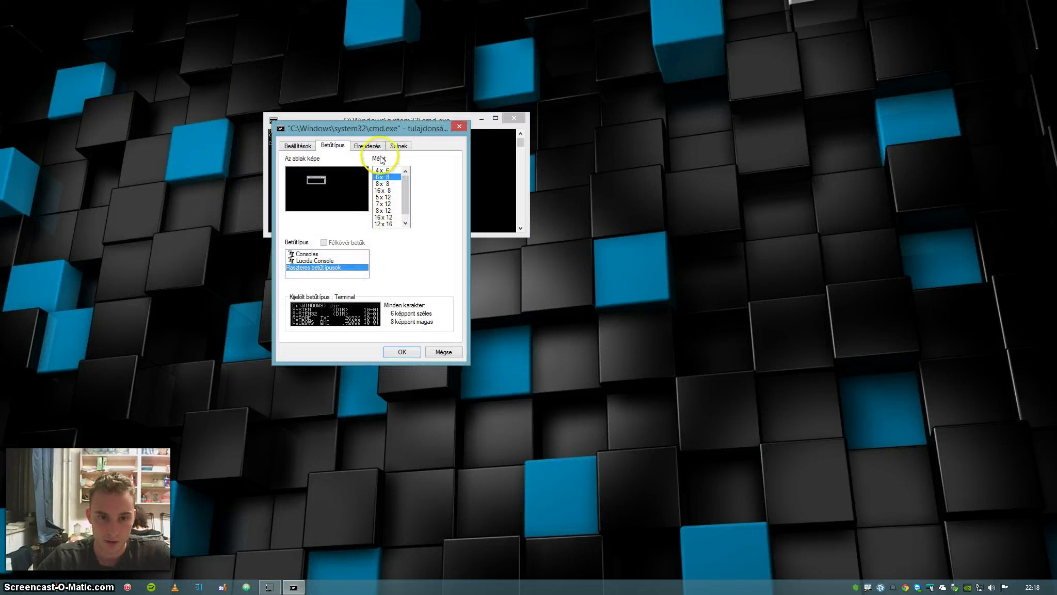
{"action": "scroll", "coordinate": [411, 191], "scroll_direction": "down", "scroll_amount": 1}
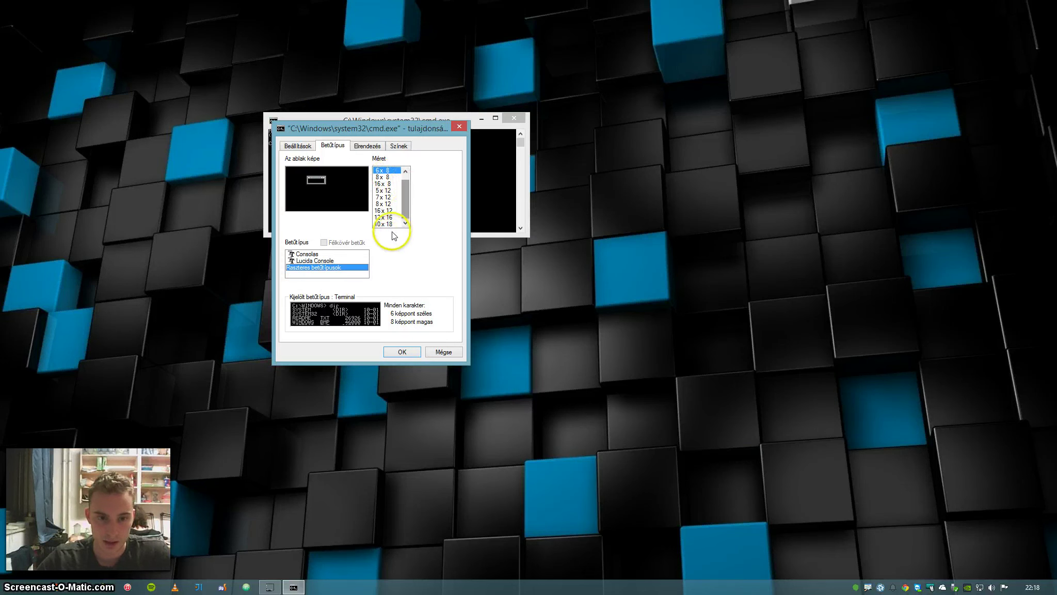
{"action": "left_click", "coordinate": [386, 224]}
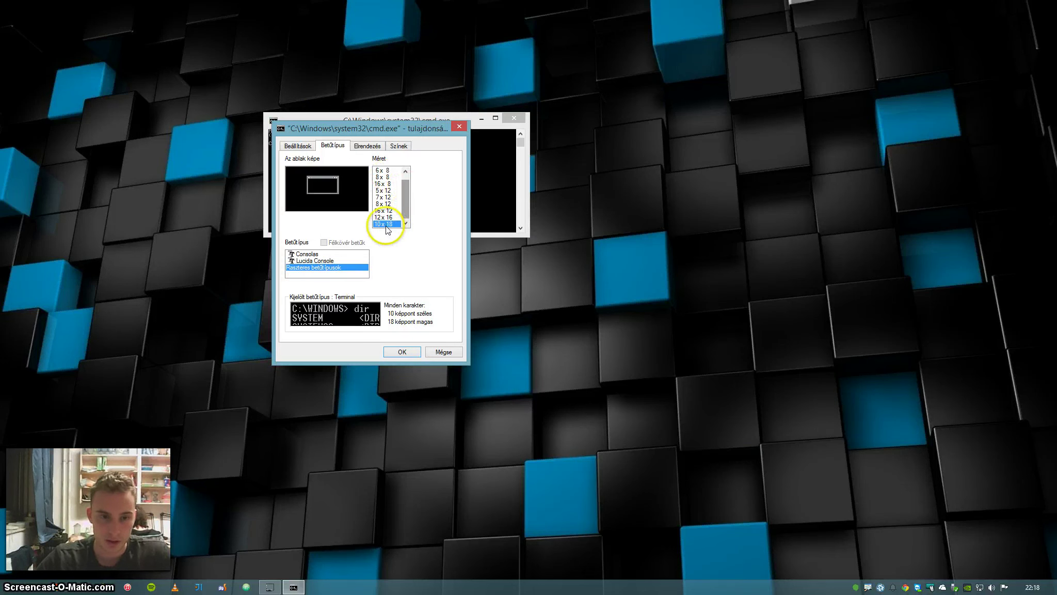
{"action": "left_click", "coordinate": [403, 351]}
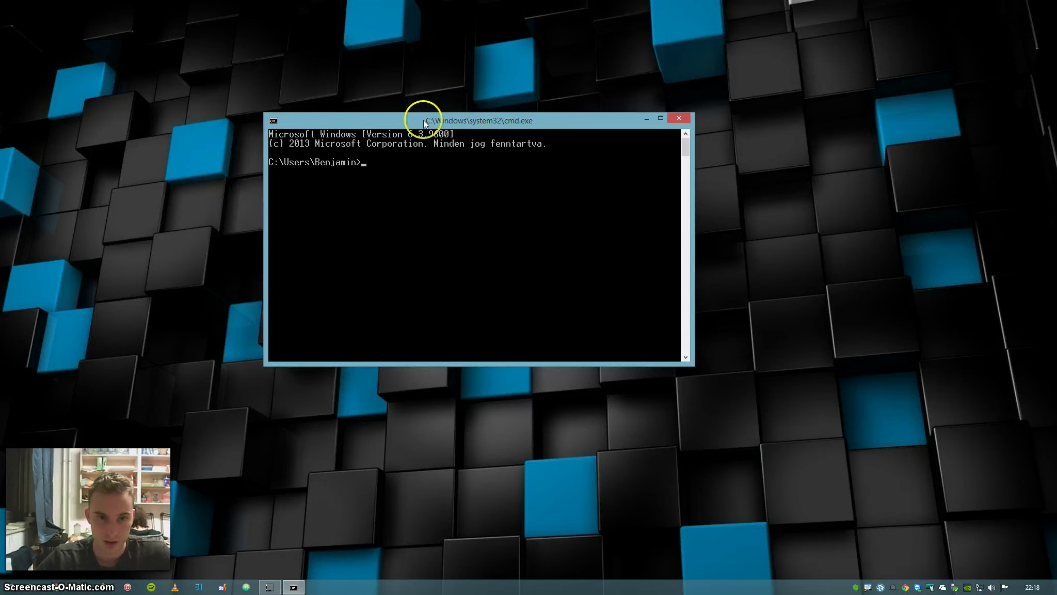
{"action": "left_click_drag", "start_coordinate": [448, 118], "coordinate": [439, 139]}
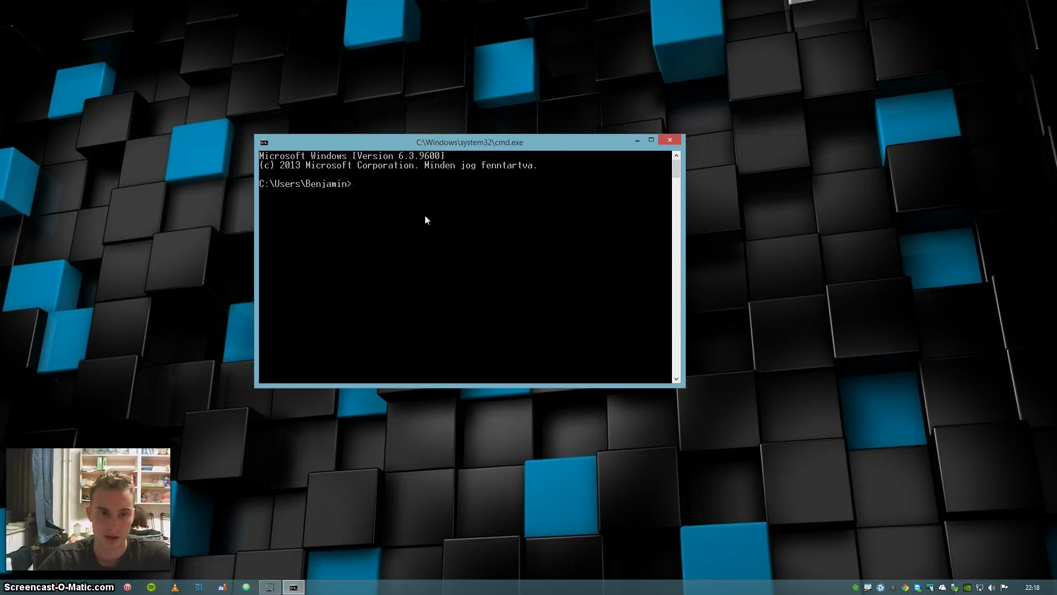
{"action": "left_click_drag", "start_coordinate": [459, 145], "coordinate": [452, 129]}
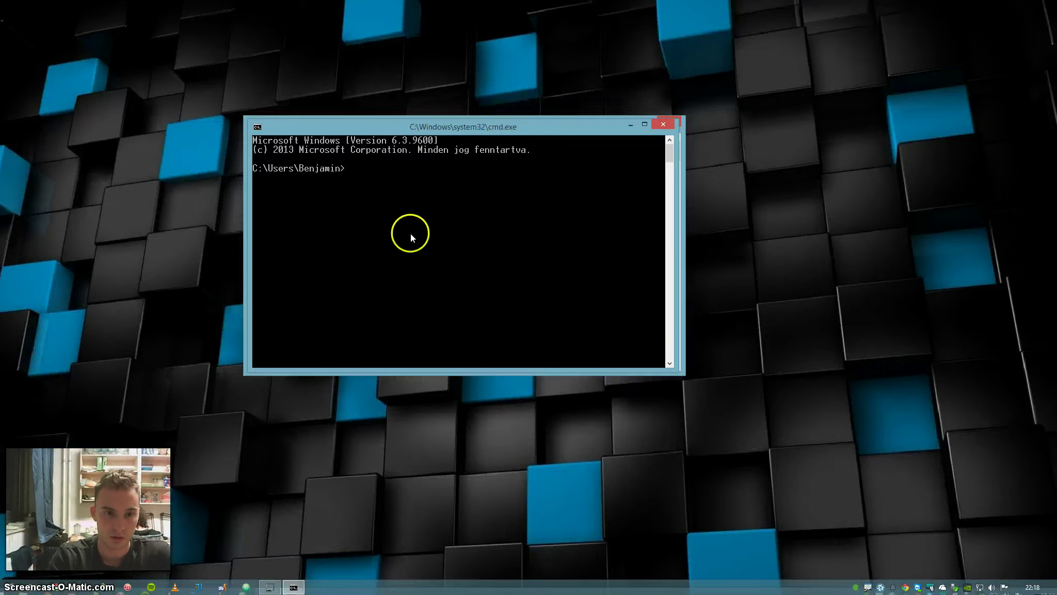
Run ipconfig and review the basic network adapter configuration in the output.
{"action": "type", "text": "ip"}
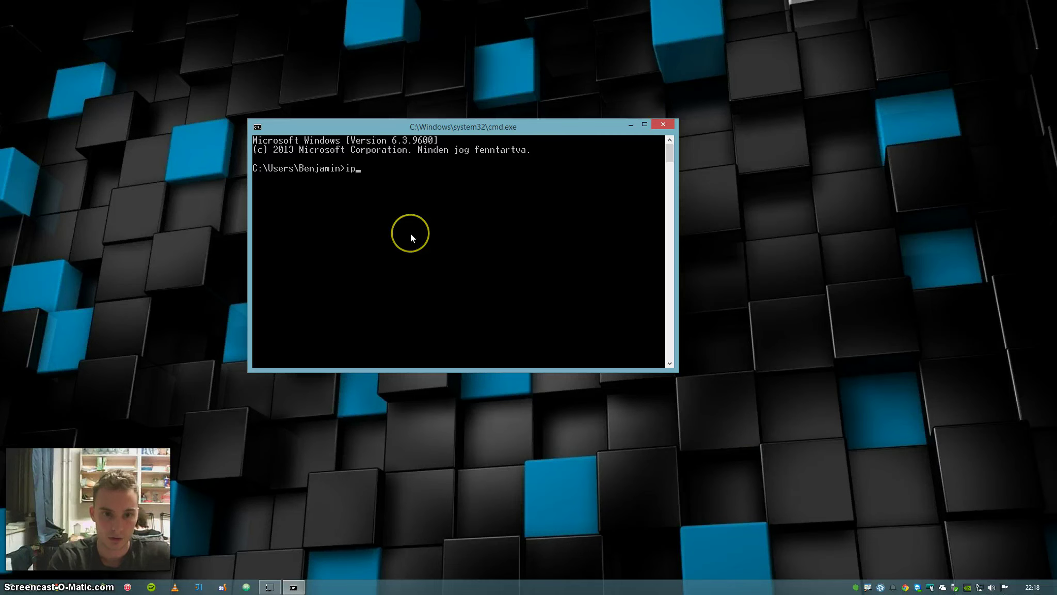
{"action": "type", "text": "config"}
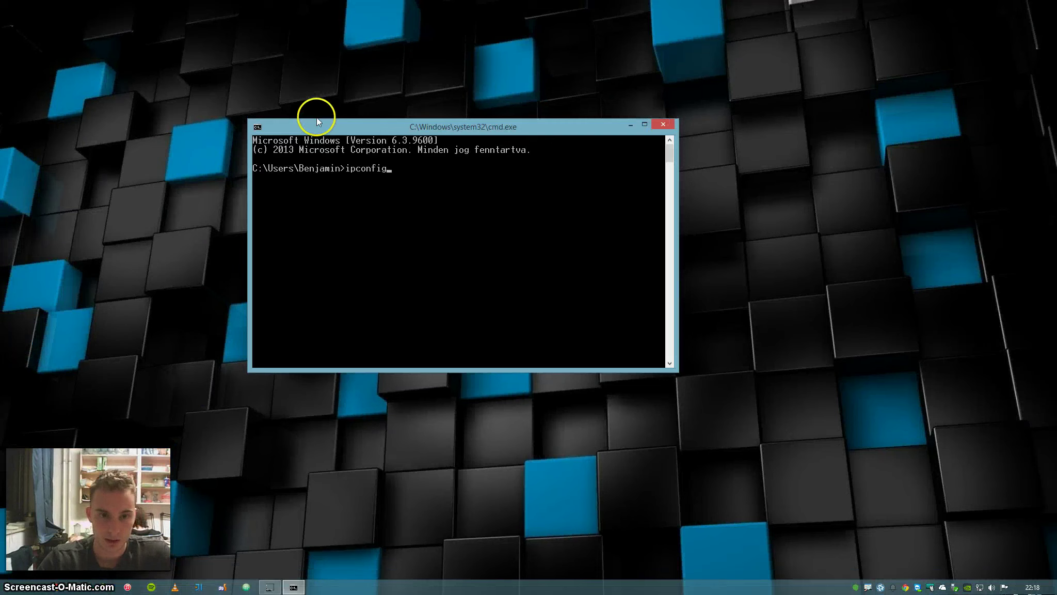
{"action": "key", "text": "Return"}
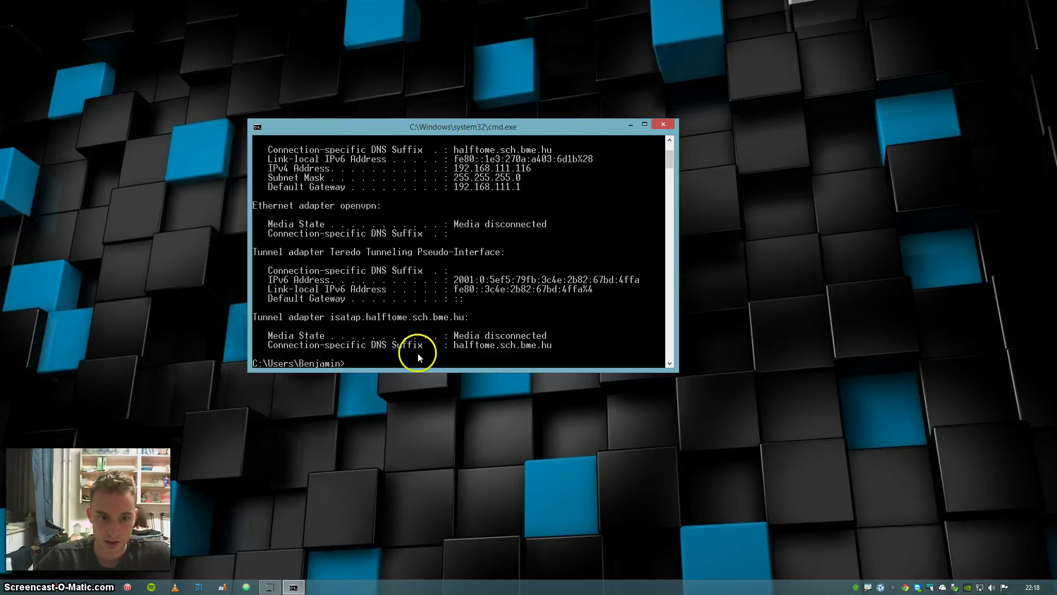
{"action": "scroll", "coordinate": [542, 263], "scroll_direction": "up", "scroll_amount": 3}
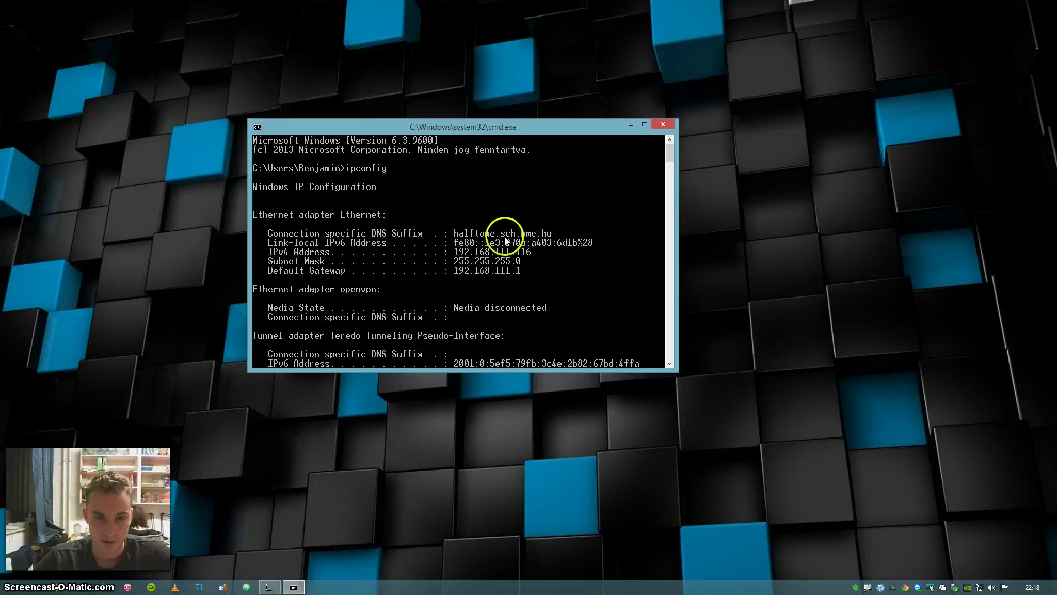
{"action": "scroll", "coordinate": [480, 237], "scroll_direction": "down", "scroll_amount": 8}
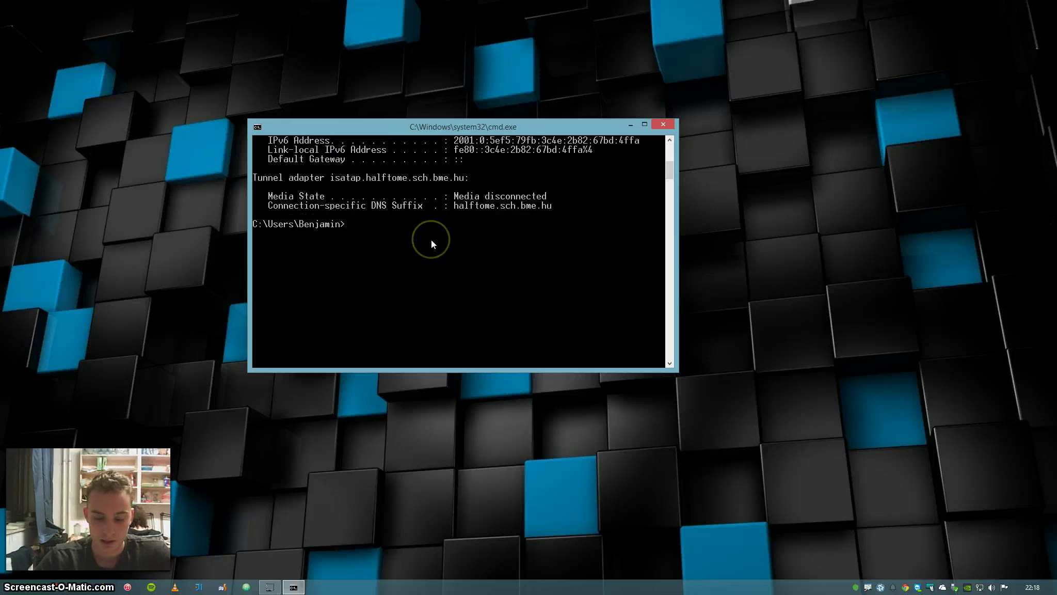
Run ipconfig /all with the console window snapped to the left half of the desktop.
{"action": "key", "text": "Up"}
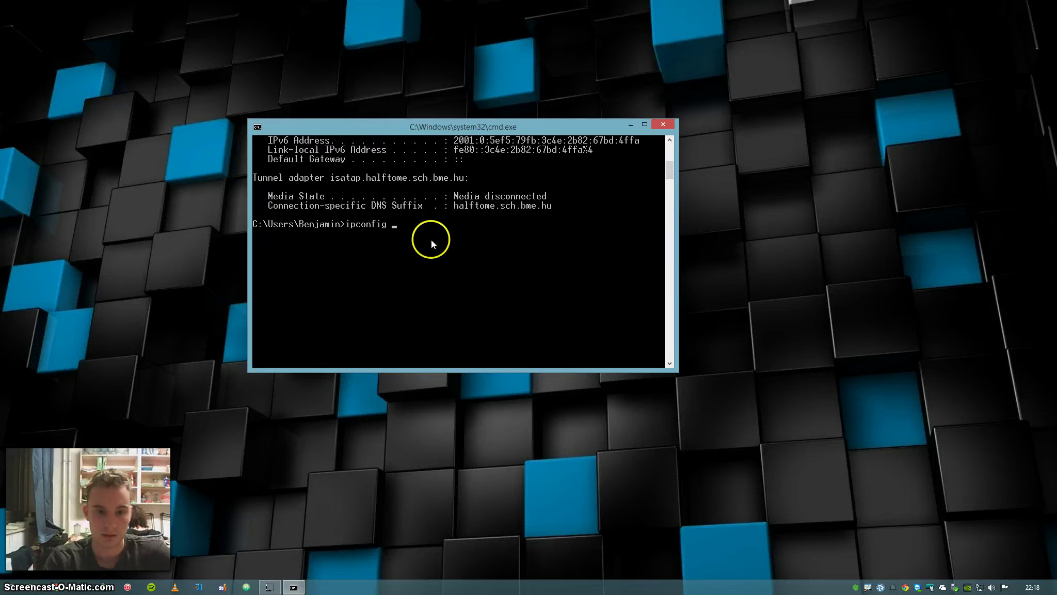
{"action": "type", "text": "/"}
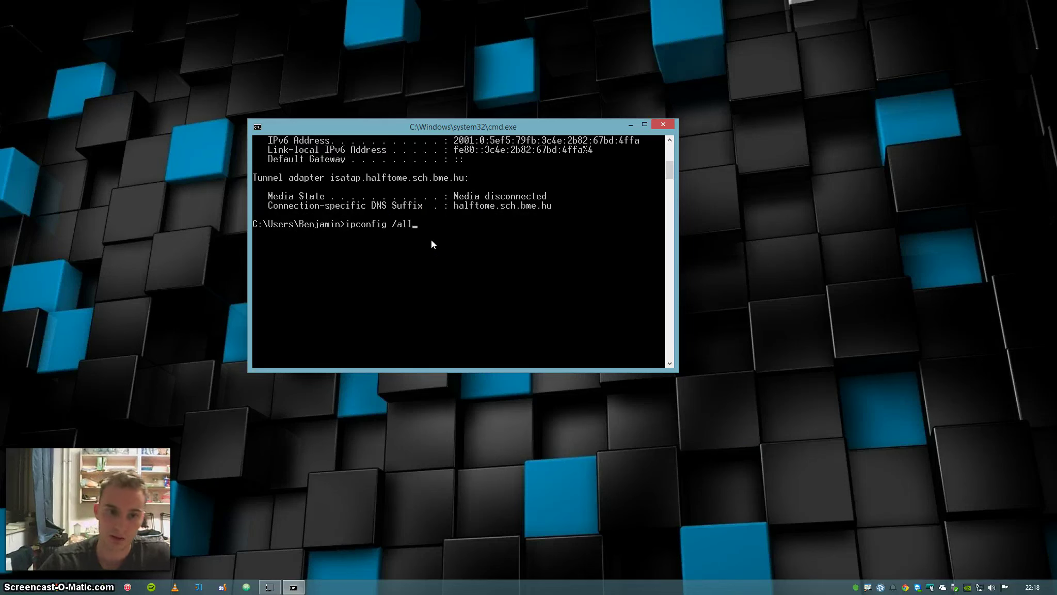
{"action": "type", "text": "all"}
{"action": "key", "text": "super+Left"}
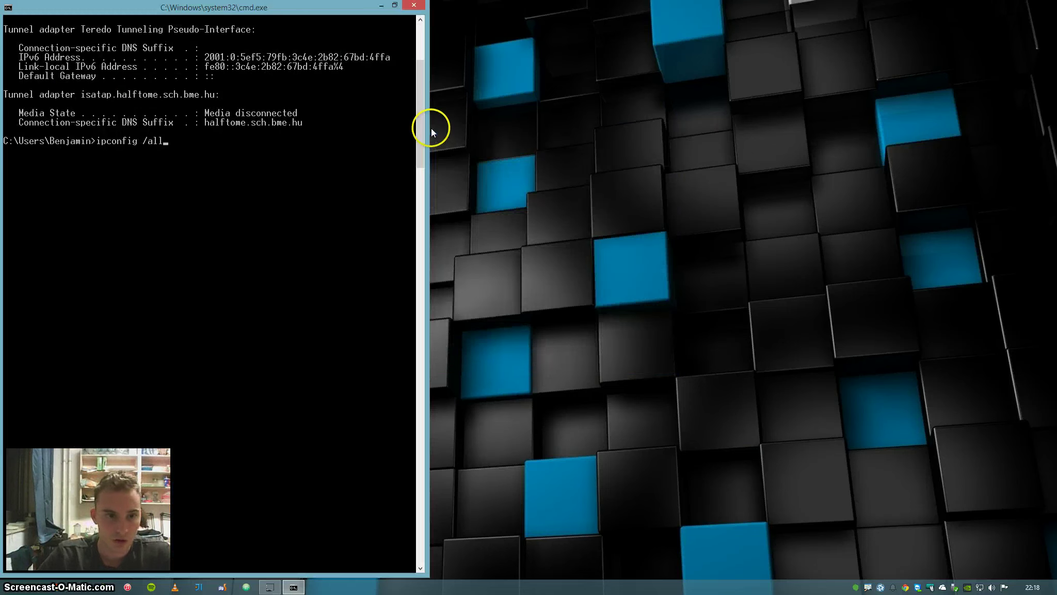
{"action": "key", "text": "Return"}
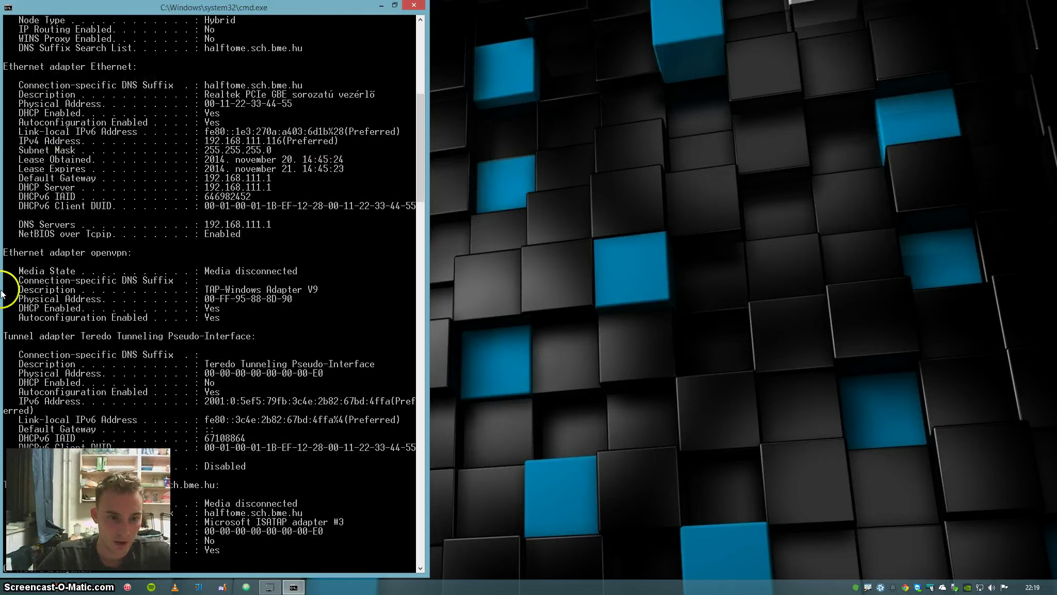
Underline in red the Ethernet, openvpn, Teredo and isatap adapter headings in the ipconfig /all output.
{"action": "scroll", "coordinate": [103, 366], "scroll_direction": "up", "scroll_amount": 7}
{"action": "scroll", "coordinate": [196, 147], "scroll_direction": "down", "scroll_amount": 5}
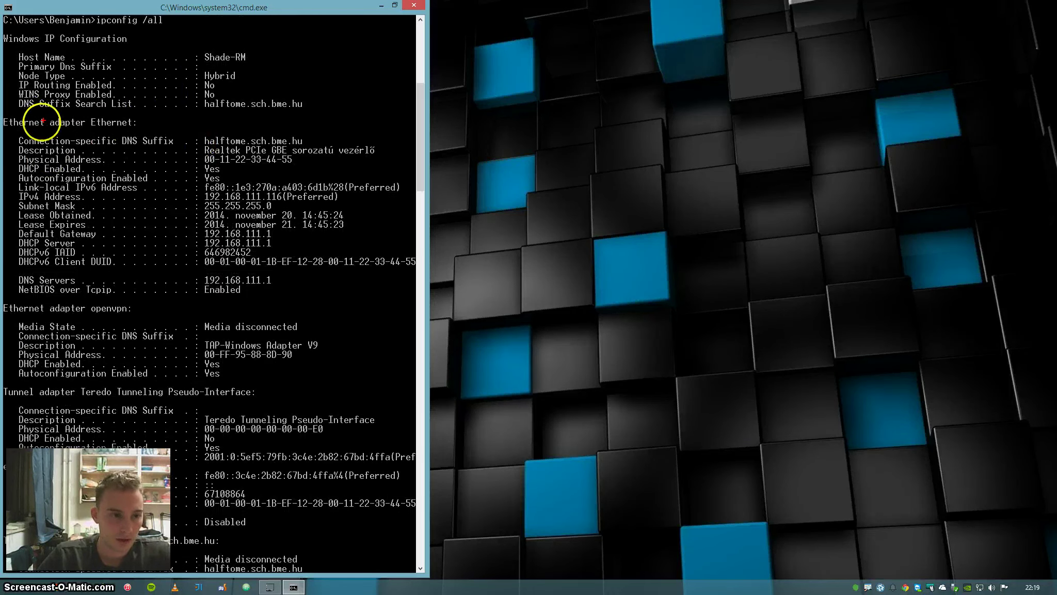
{"action": "left_click_drag", "start_coordinate": [5, 130], "coordinate": [137, 128]}
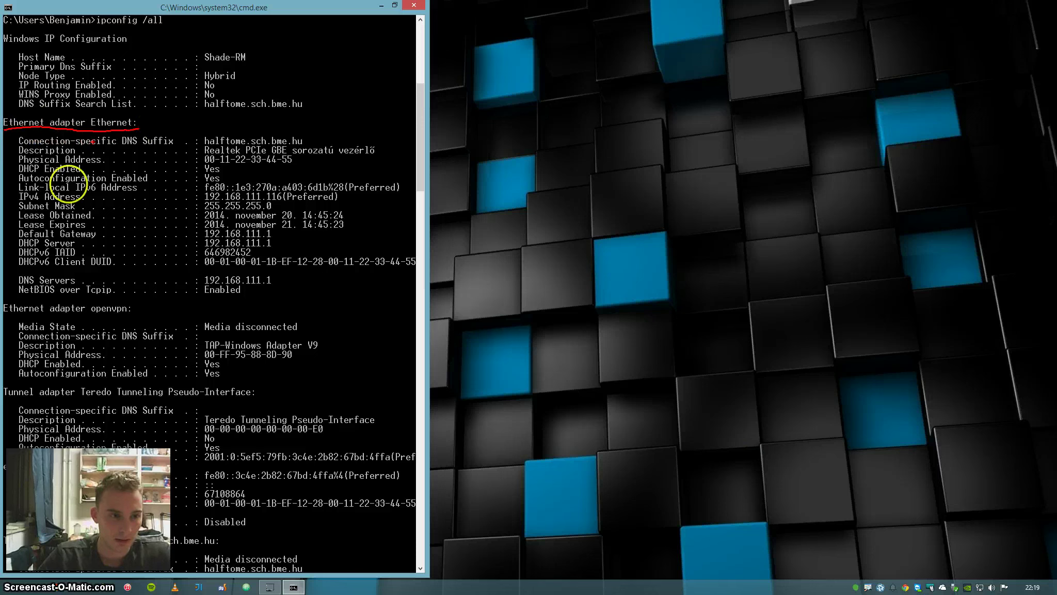
{"action": "left_click_drag", "start_coordinate": [2, 316], "coordinate": [136, 314]}
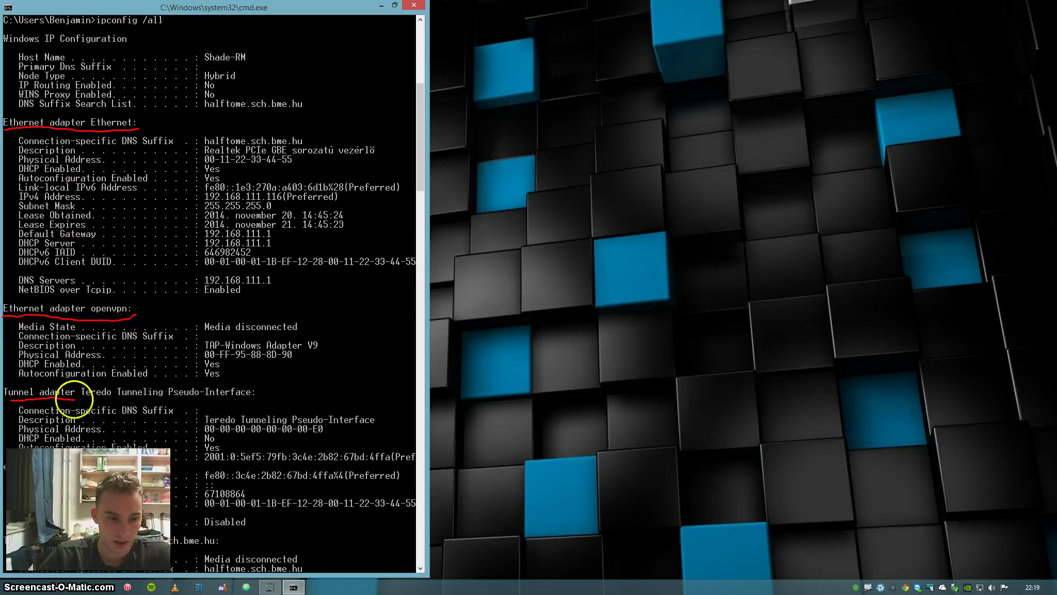
{"action": "left_click_drag", "start_coordinate": [118, 393], "coordinate": [256, 397]}
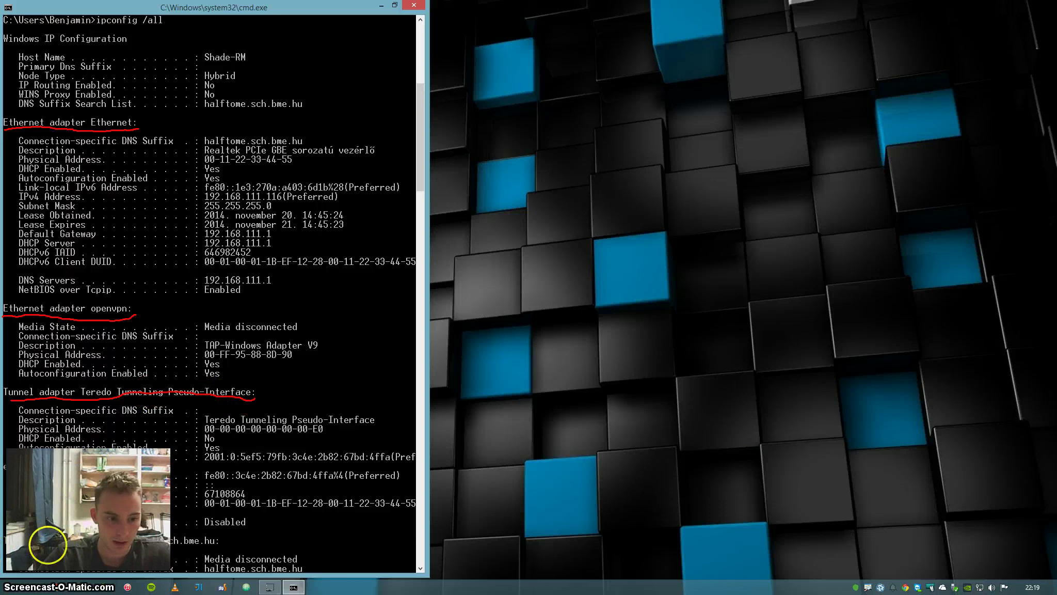
{"action": "left_click_drag", "start_coordinate": [168, 542], "coordinate": [222, 541]}
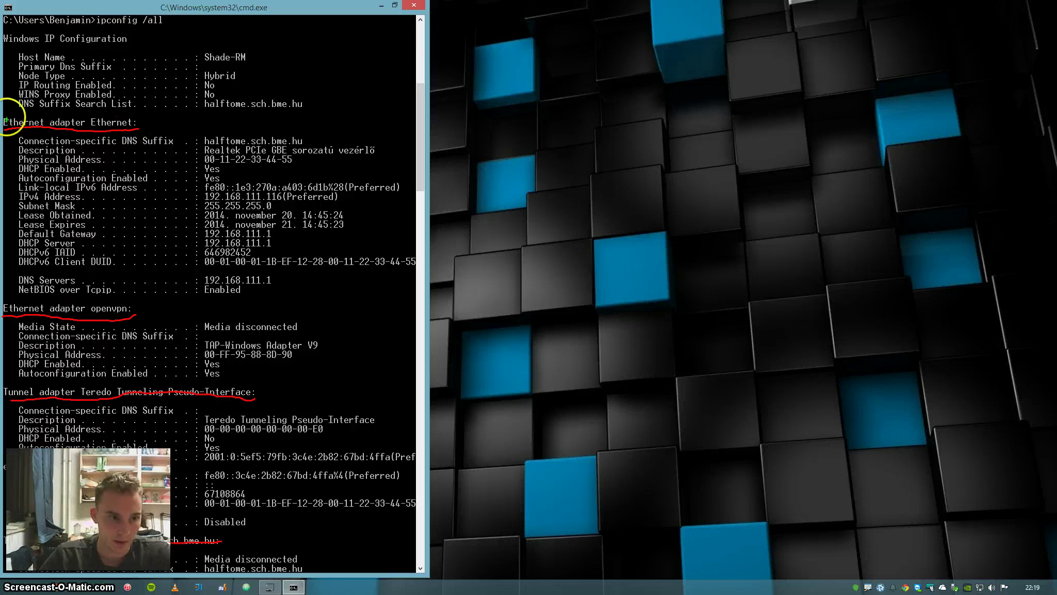
Draw a green line above the Ethernet adapter heading, and try a green underline beneath Physical Address before undoing it.
{"action": "mouse_move", "coordinate": [18, 112]}
{"action": "left_mouse_down"}
{"action": "mouse_move", "coordinate": [139, 112]}
{"action": "mouse_move", "coordinate": [145, 124]}
{"action": "left_mouse_up"}
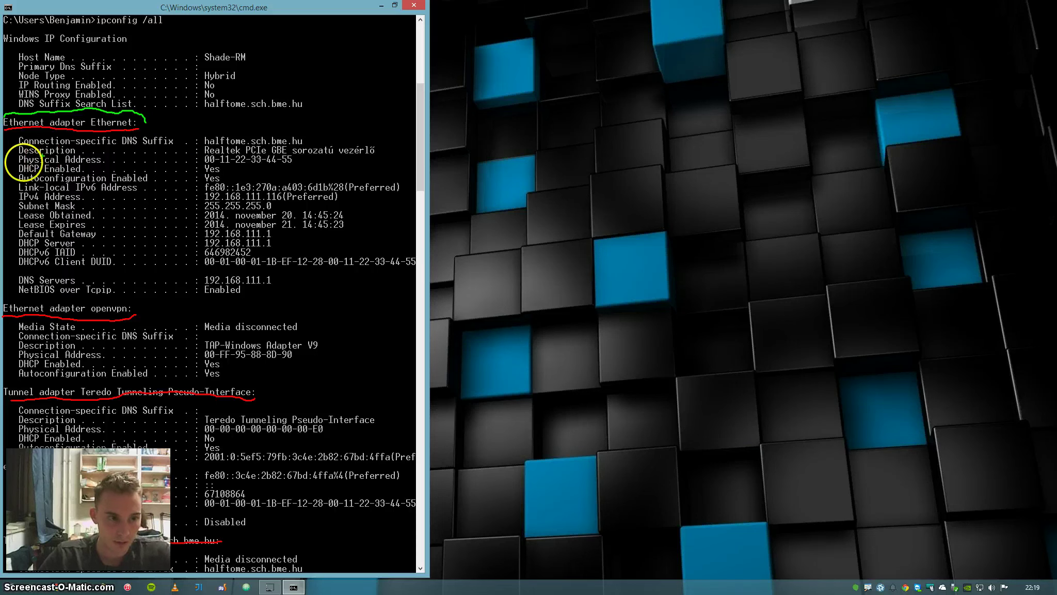
{"action": "left_click_drag", "start_coordinate": [18, 162], "coordinate": [100, 167]}
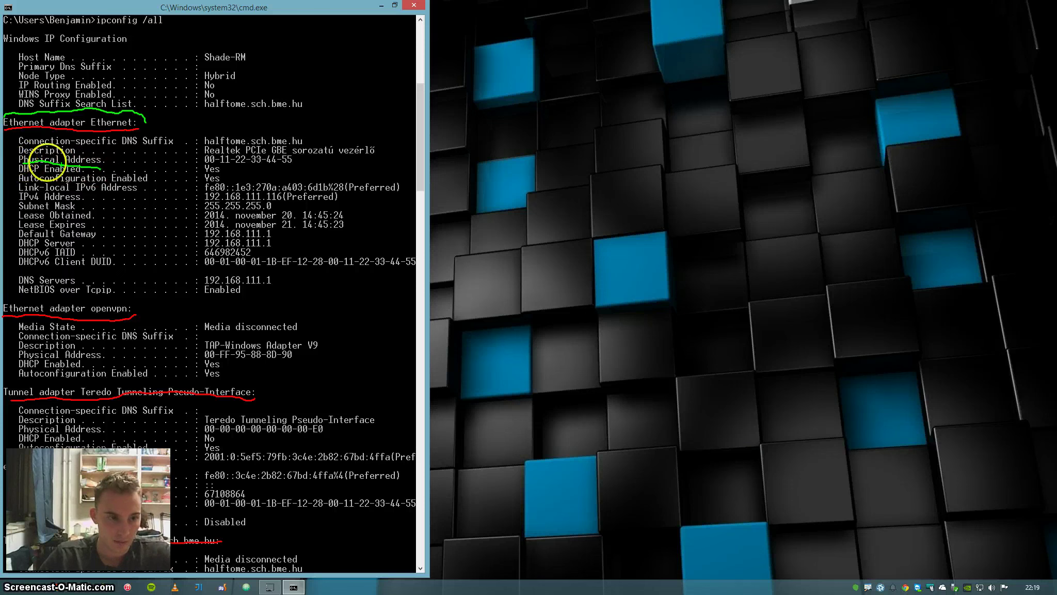
{"action": "key", "text": "ctrl+z"}
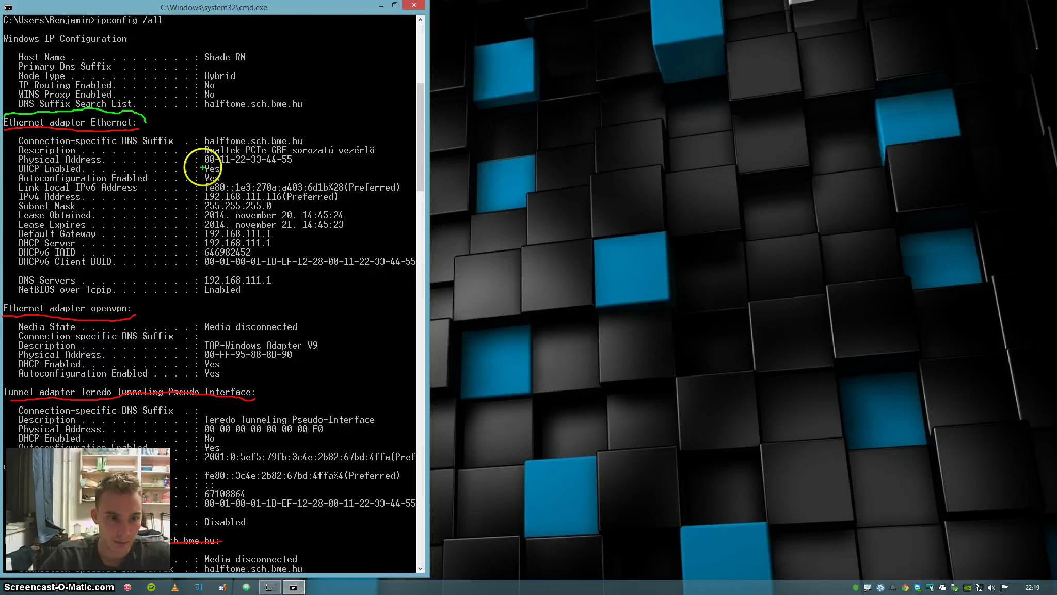
Underline the Ethernet adapter's Physical Address value in green, then clear all annotations and close the console window.
{"action": "left_click_drag", "start_coordinate": [205, 165], "coordinate": [294, 164]}
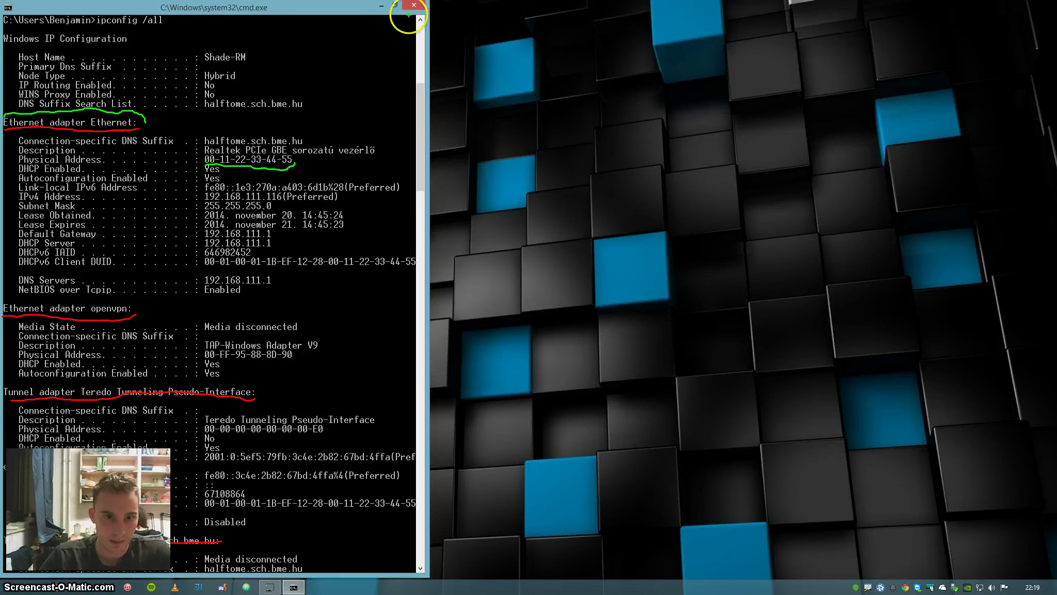
{"action": "key", "text": "Escape"}
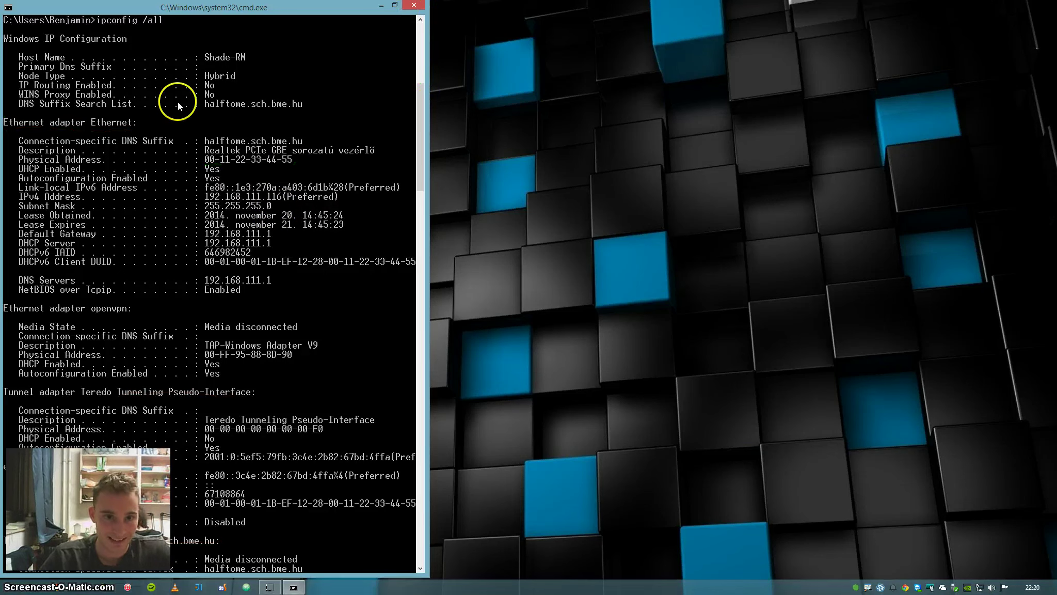
{"action": "left_click", "coordinate": [418, 9]}
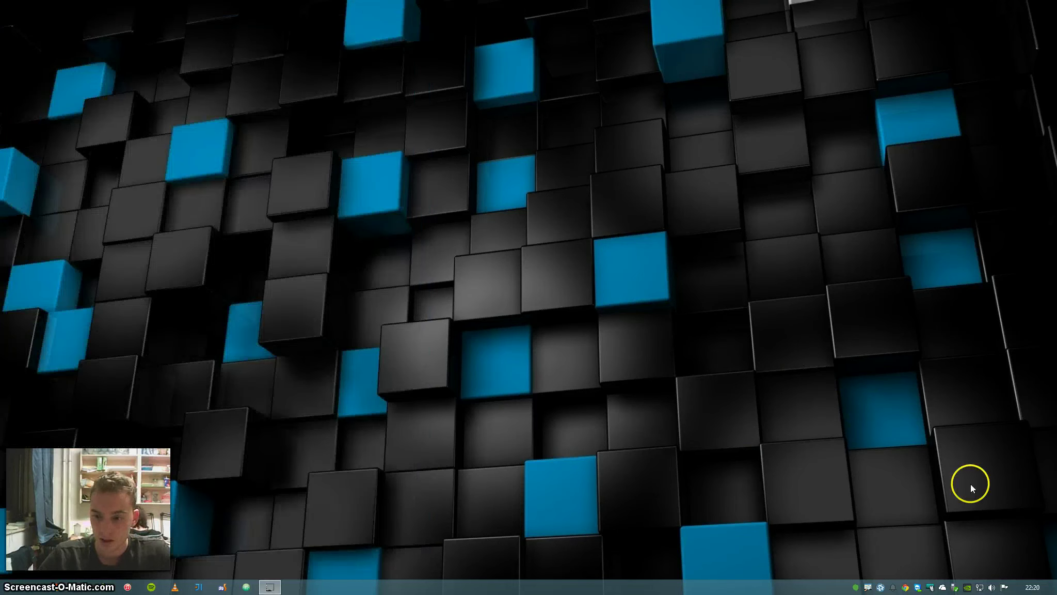
{"action": "right_click", "coordinate": [979, 587]}
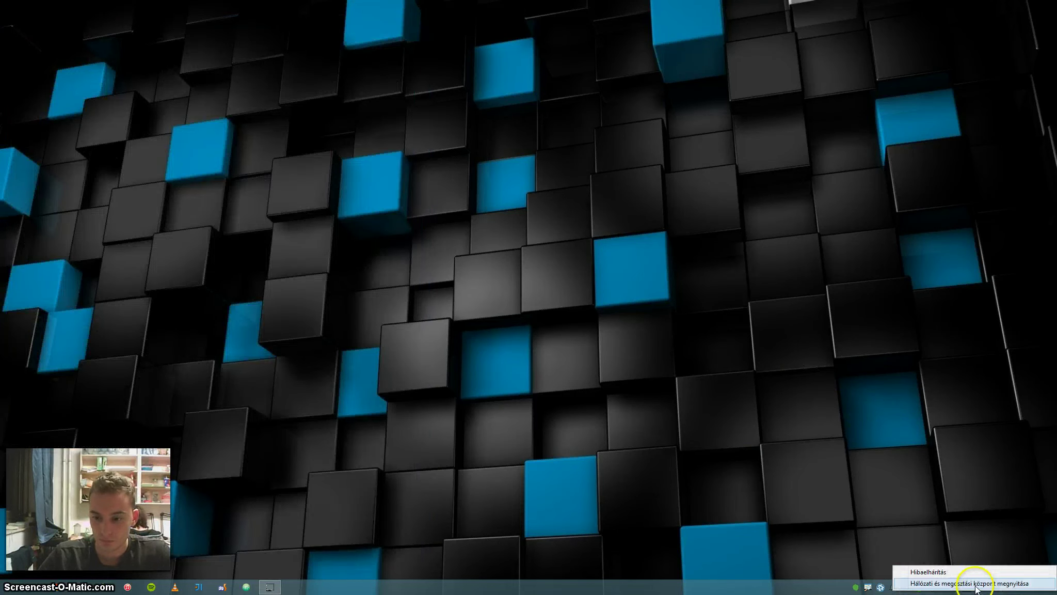
{"action": "left_click", "coordinate": [924, 568]}
{"action": "left_click_drag", "start_coordinate": [536, 172], "coordinate": [346, 132]}
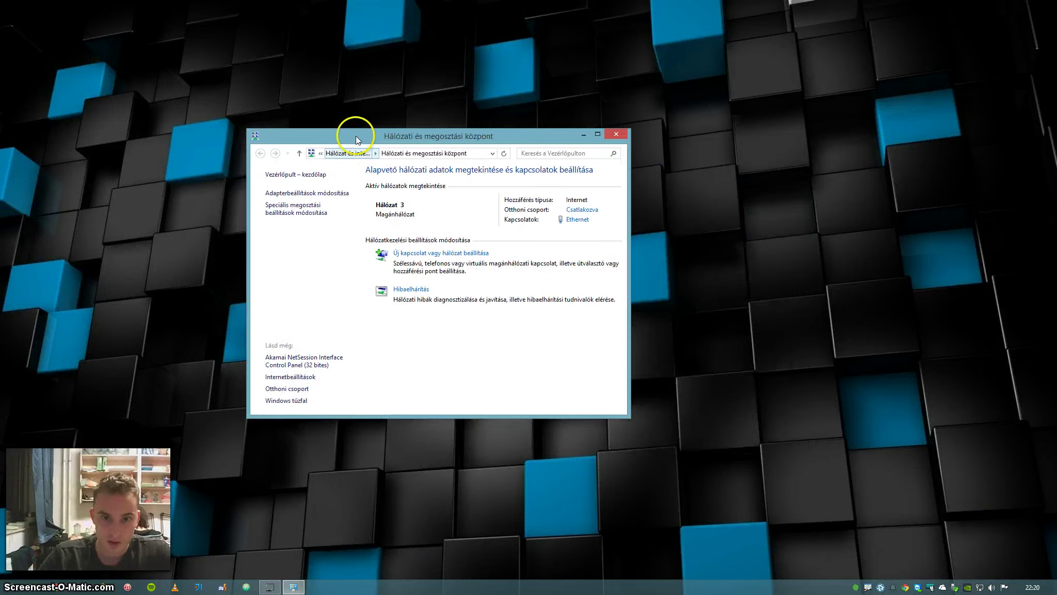
{"action": "left_click", "coordinate": [326, 192]}
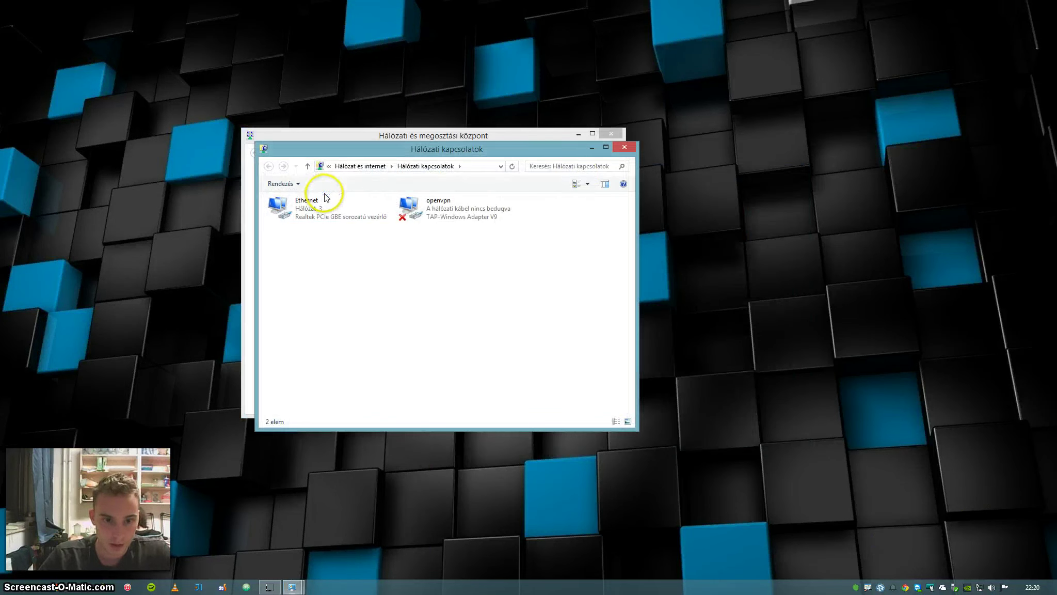
{"action": "left_click", "coordinate": [629, 150]}
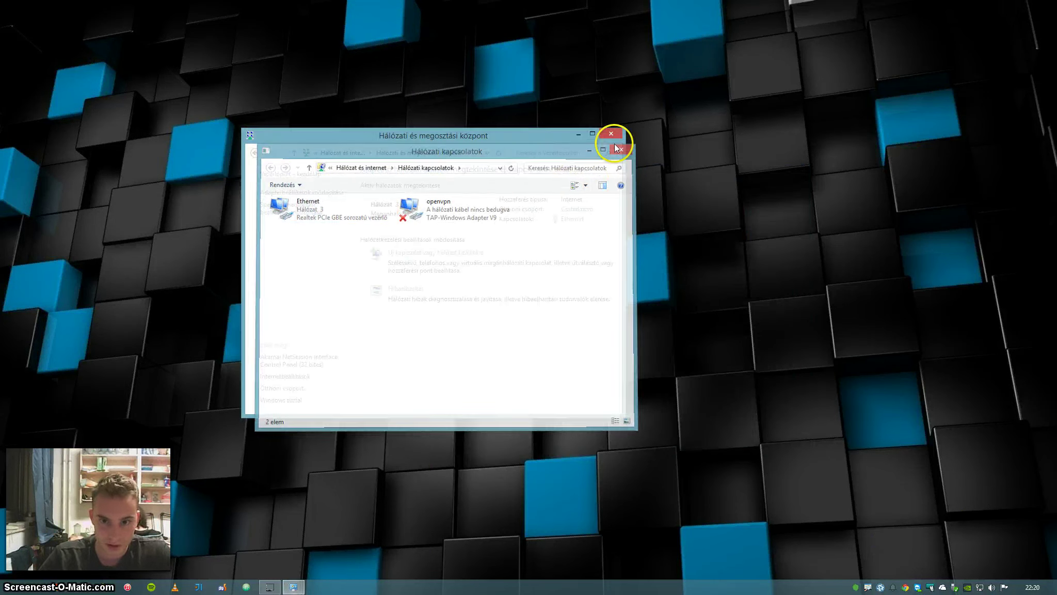
{"action": "left_click", "coordinate": [610, 134]}
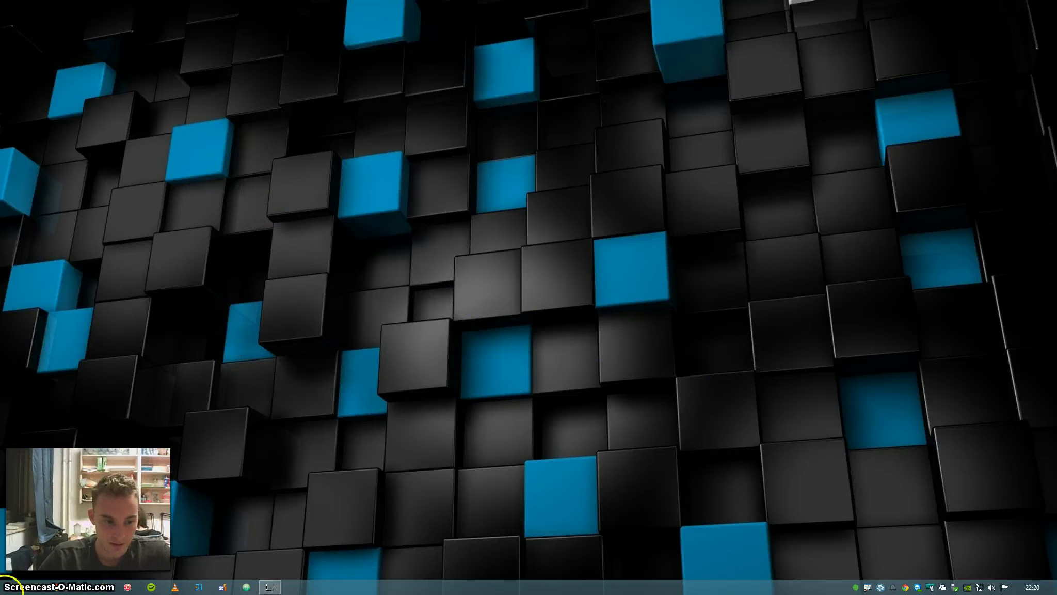
Search the Start screen for "eszközkezelő" and open the Device Manager (Eszközkezelő).
{"action": "left_click", "coordinate": [2, 588]}
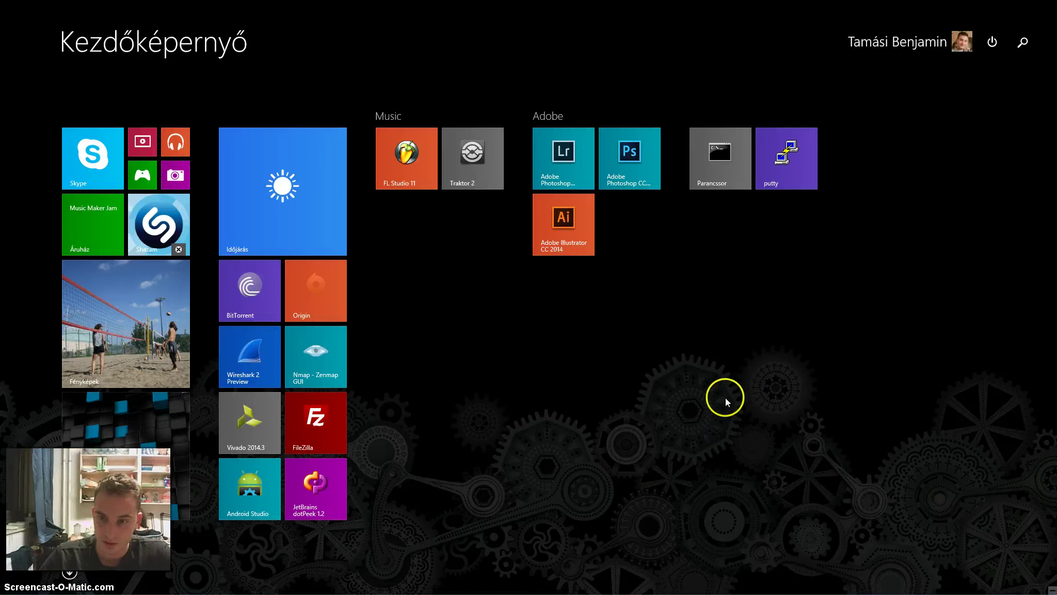
{"action": "type", "text": "eszközkezelő"}
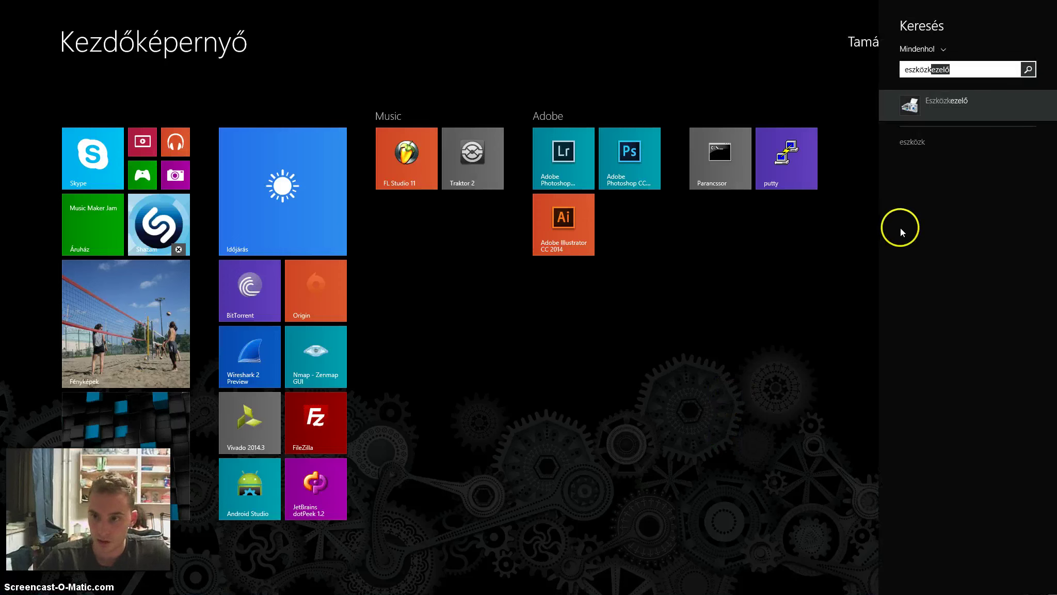
{"action": "left_click", "coordinate": [942, 106]}
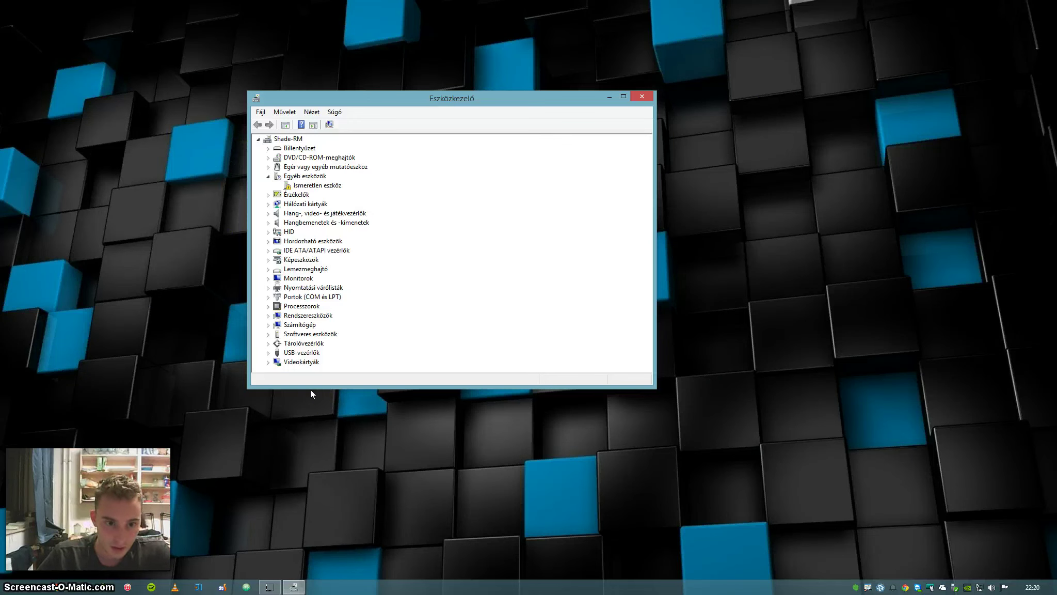
Expand the Hálózati kártyák category in the device tree and select the Realtek PCIe GBE adapter.
{"action": "key", "text": "h"}
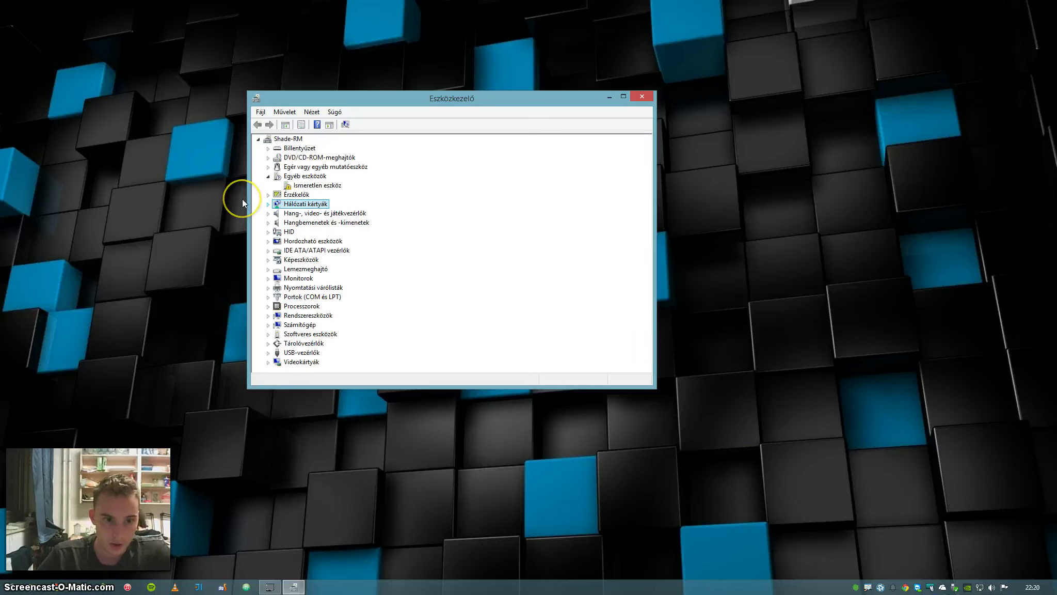
{"action": "key", "text": "Right"}
{"action": "key", "text": "Down"}
{"action": "key", "text": "Down"}
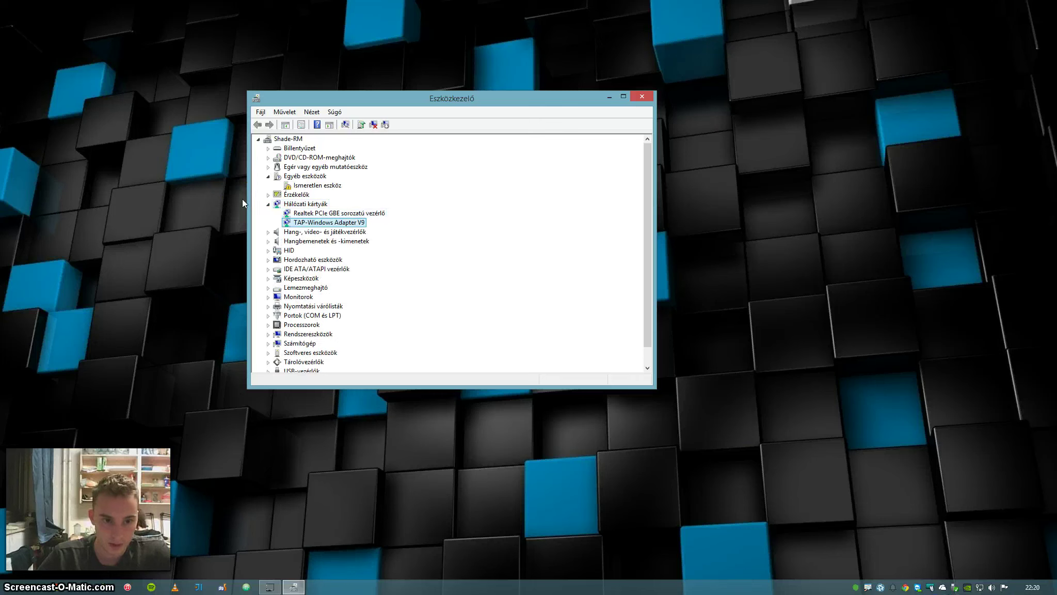
{"action": "key", "text": "Up"}
{"action": "key", "text": "Down"}
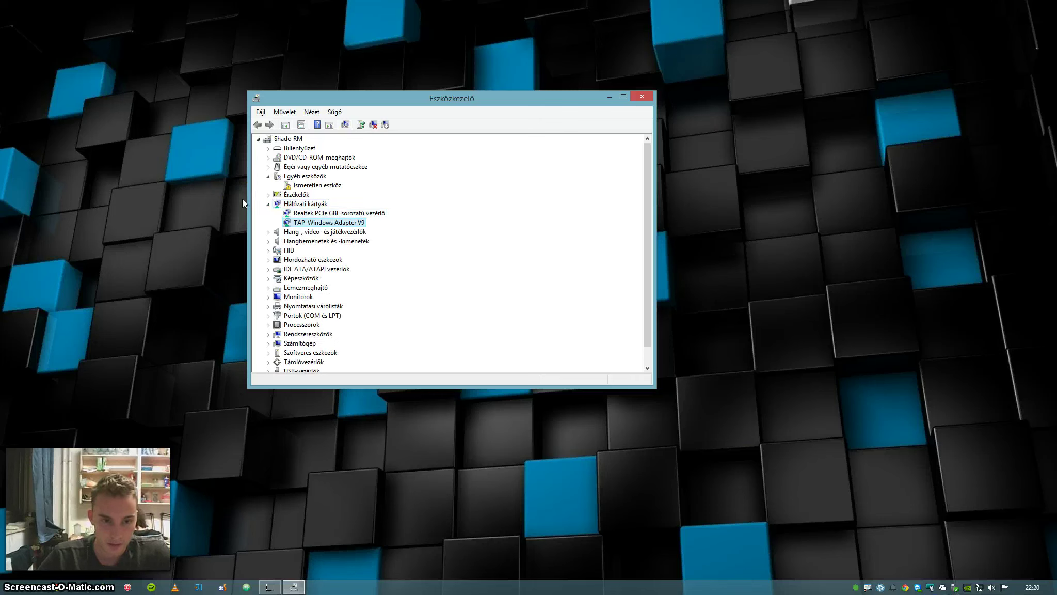
{"action": "key", "text": "Up"}
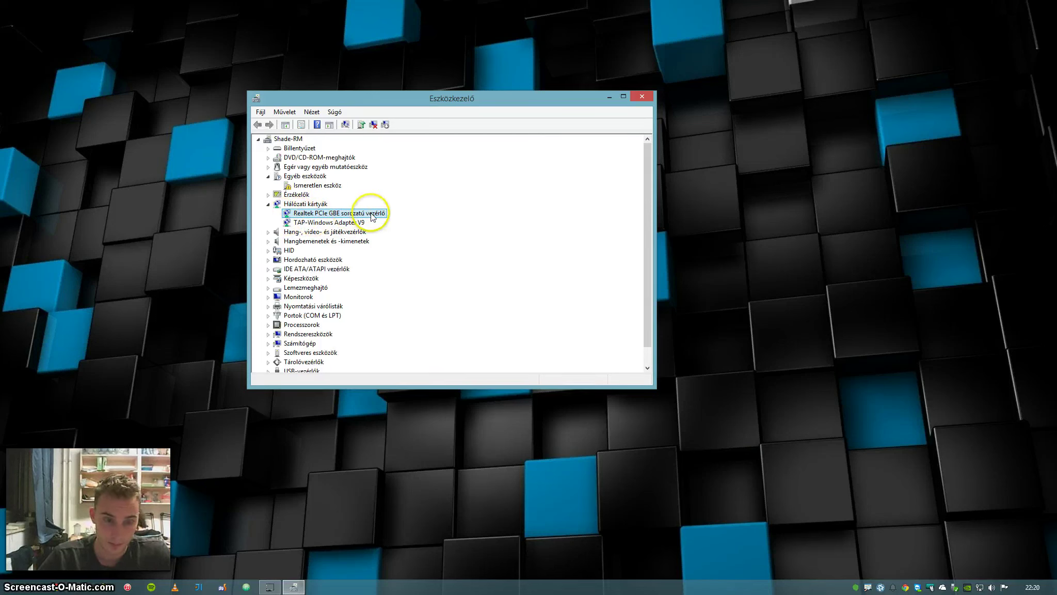
Open the Realtek adapter's properties and select the Hálózati cím property in its advanced (Speciális) settings.
{"action": "double_click", "coordinate": [335, 214]}
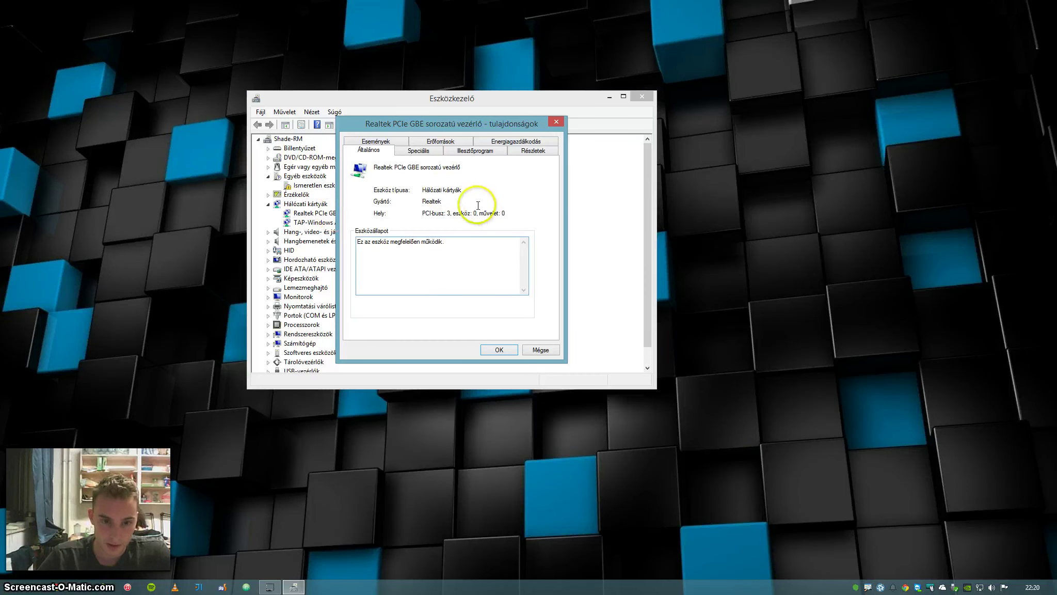
{"action": "left_click", "coordinate": [423, 152]}
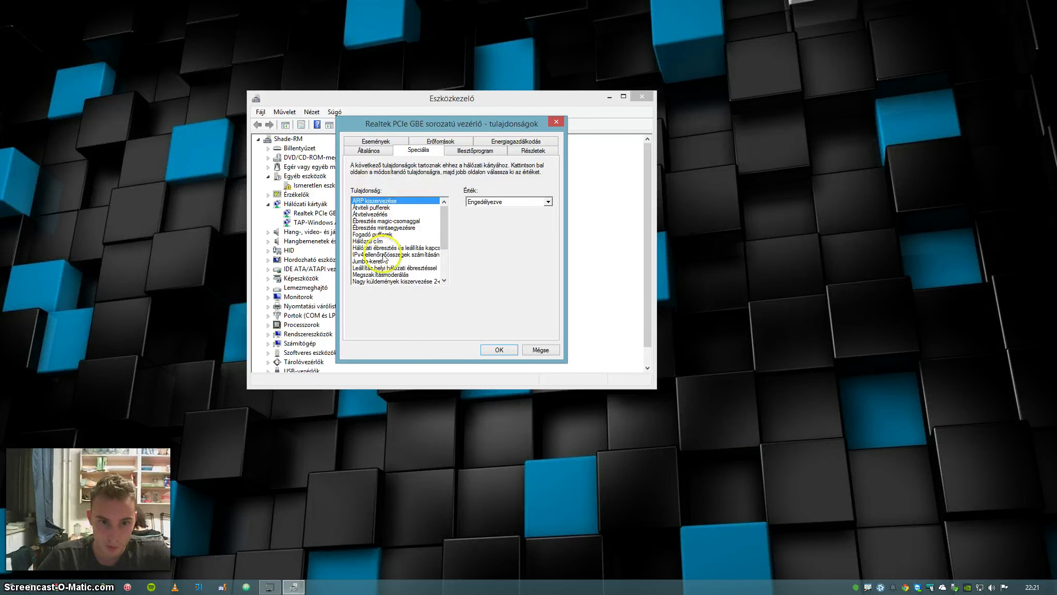
{"action": "mouse_move", "coordinate": [444, 224]}
{"action": "left_mouse_down"}
{"action": "mouse_move", "coordinate": [447, 273]}
{"action": "mouse_move", "coordinate": [444, 203]}
{"action": "left_mouse_up"}
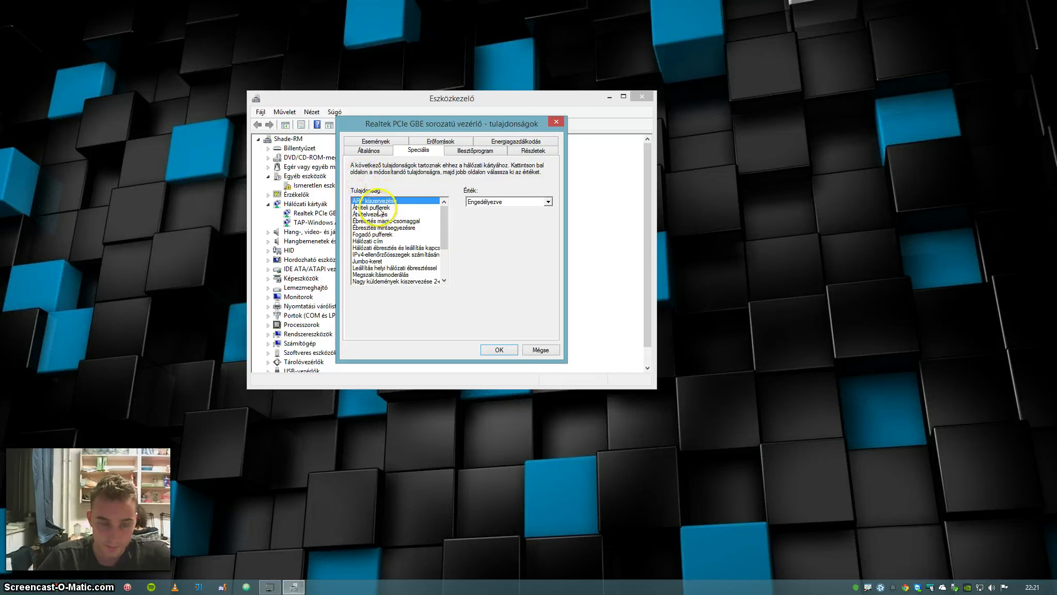
{"action": "key", "text": "Down"}
{"action": "key", "text": "Down"}
{"action": "key", "text": "Down"}
{"action": "key", "text": "Down"}
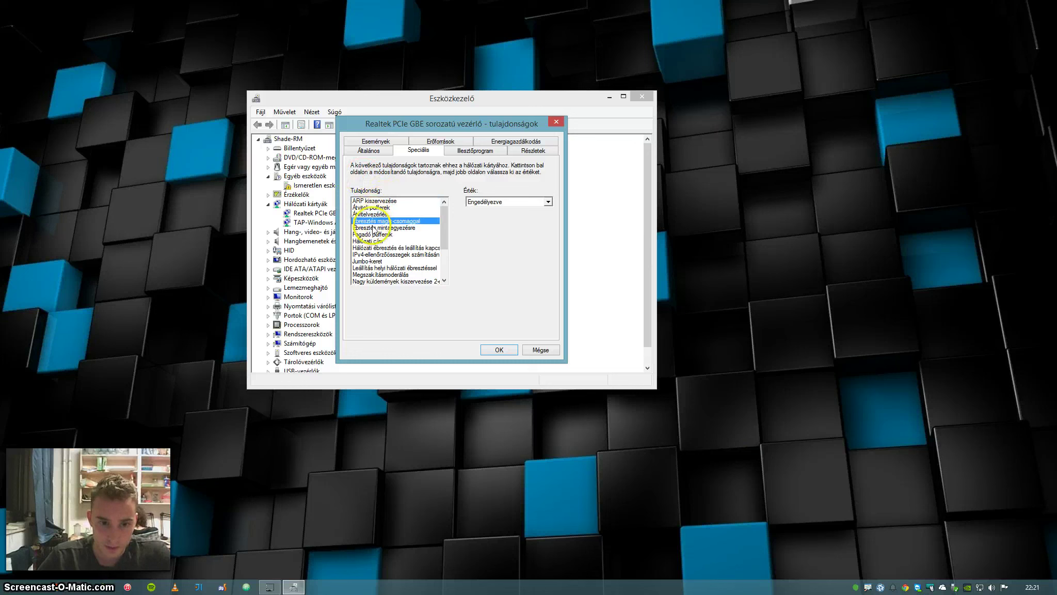
{"action": "key", "text": "Down"}
{"action": "key", "text": "Down"}
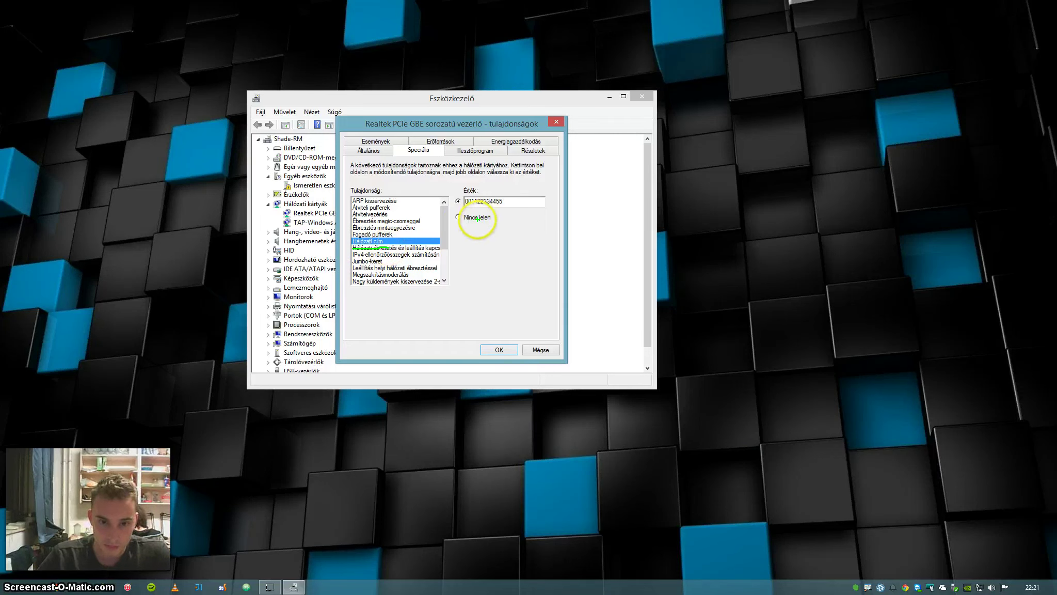
Underline the Nincs jelen option in green and draw a red arrow pointing at the Hálózati cím value.
{"action": "left_click_drag", "start_coordinate": [464, 223], "coordinate": [492, 227]}
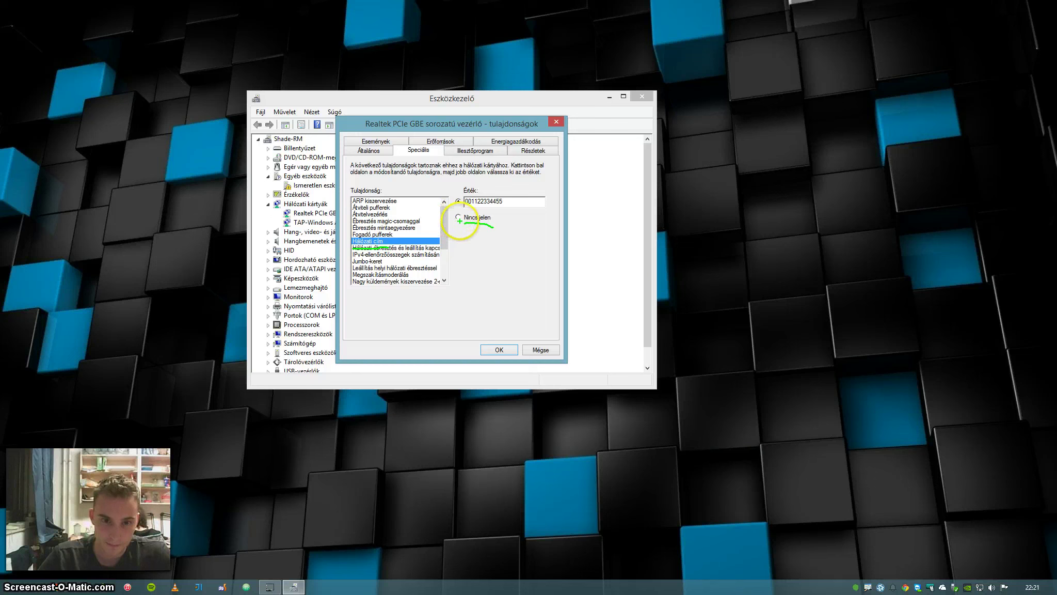
{"action": "key", "text": "r"}
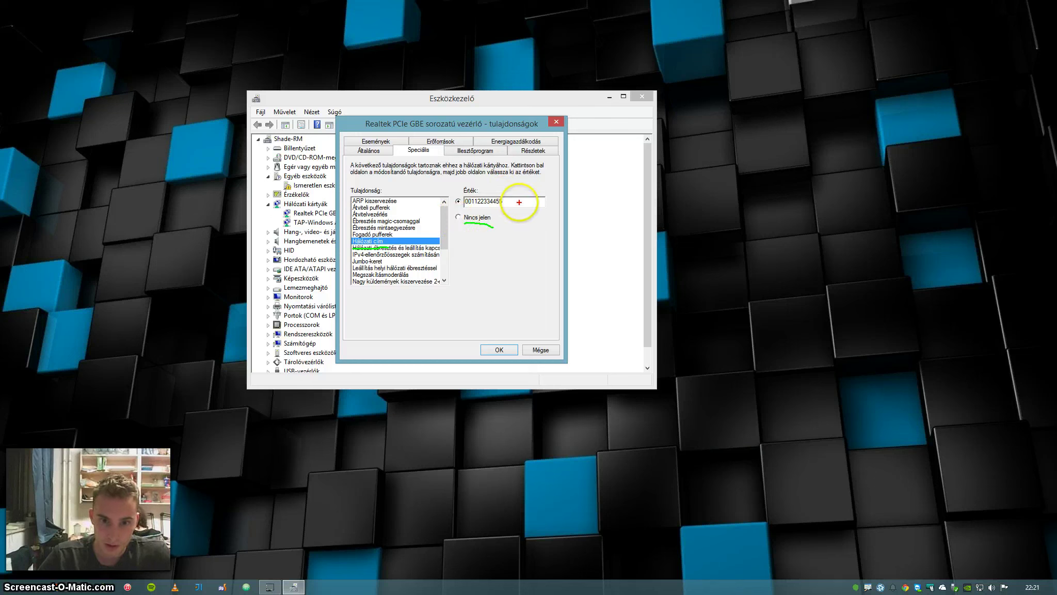
{"action": "left_click_drag", "start_coordinate": [519, 202], "coordinate": [506, 203]}
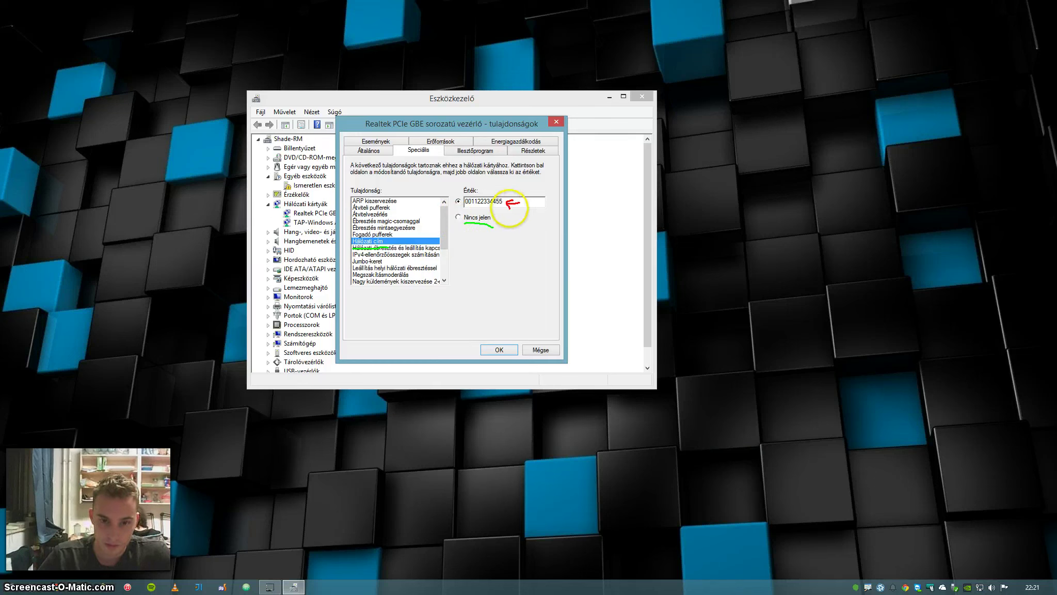